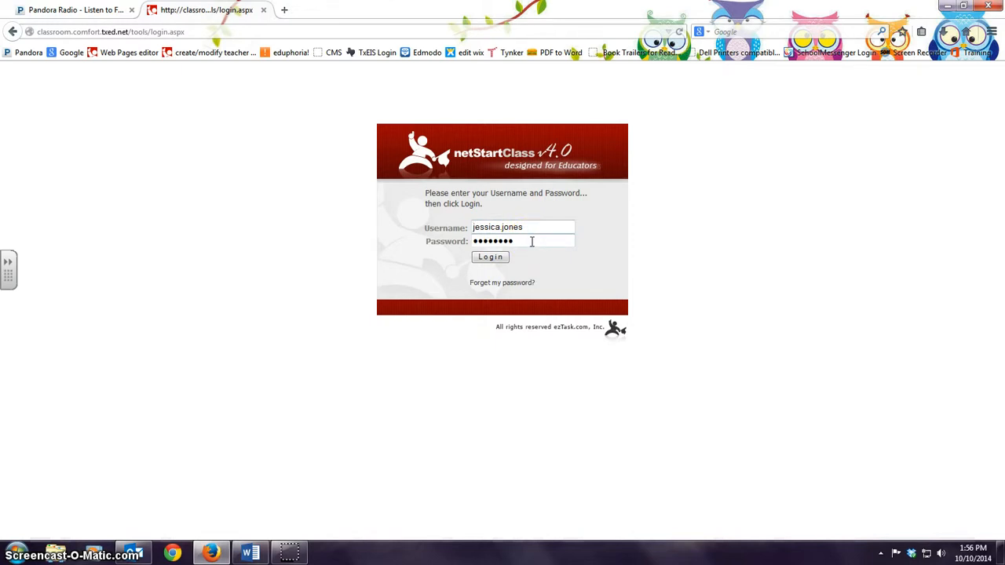
# Step: Sign in as the teacher and start adding a new page to the class site
pyautogui.click(491, 258)
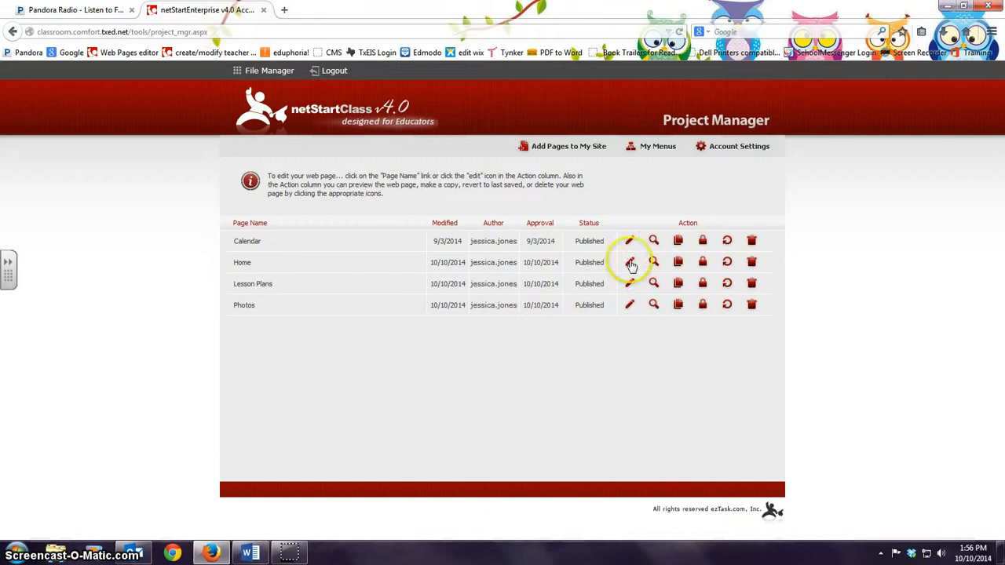
pyautogui.click(576, 152)
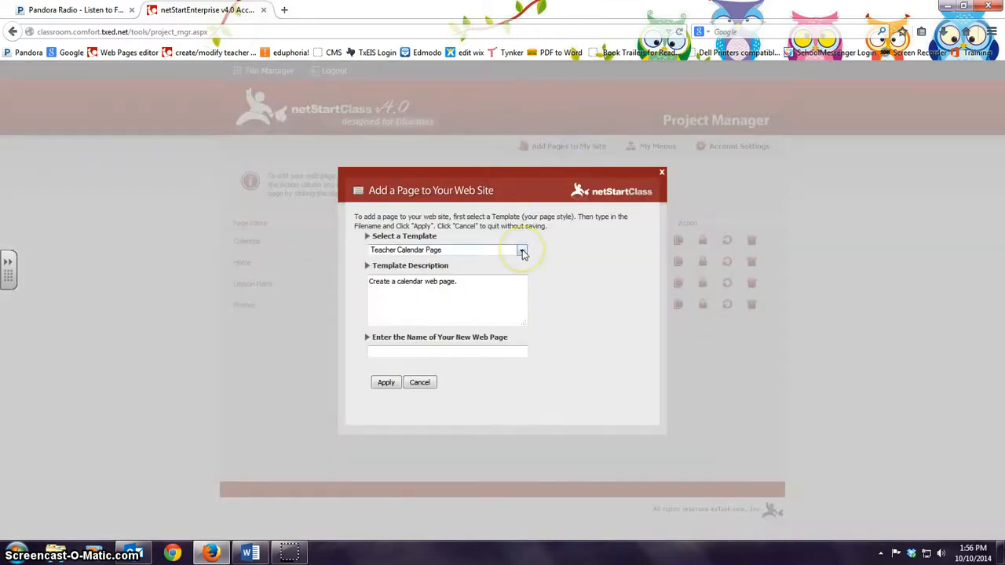
# Step: Create a page named 'Forms' from the Teacher Forms Page template
pyautogui.click(522, 252)
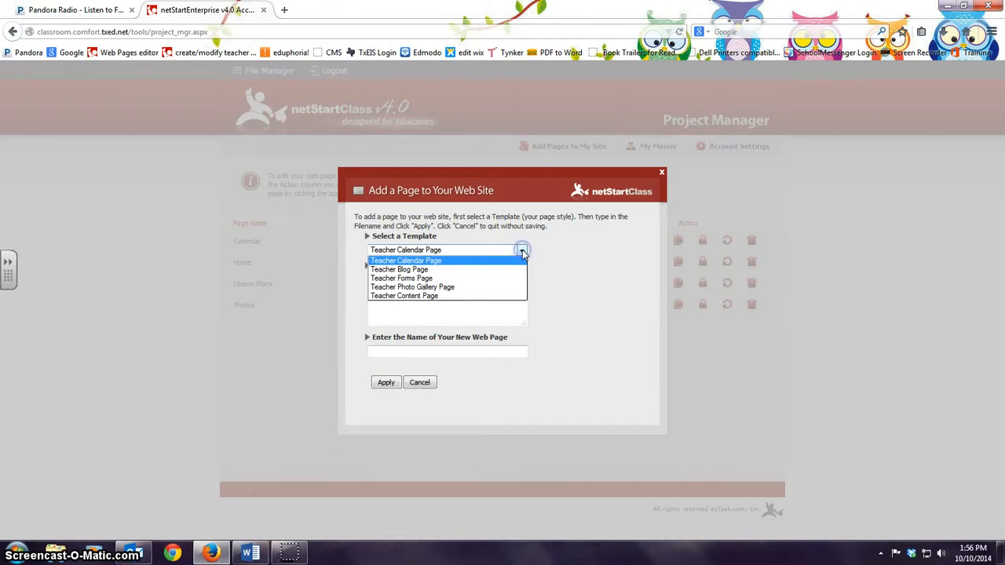
pyautogui.click(463, 279)
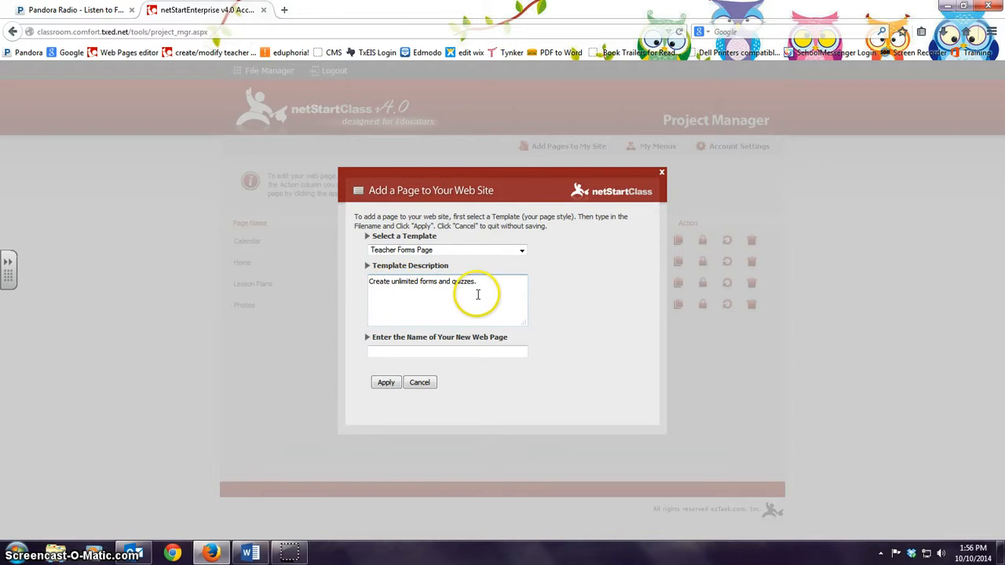
pyautogui.click(386, 352)
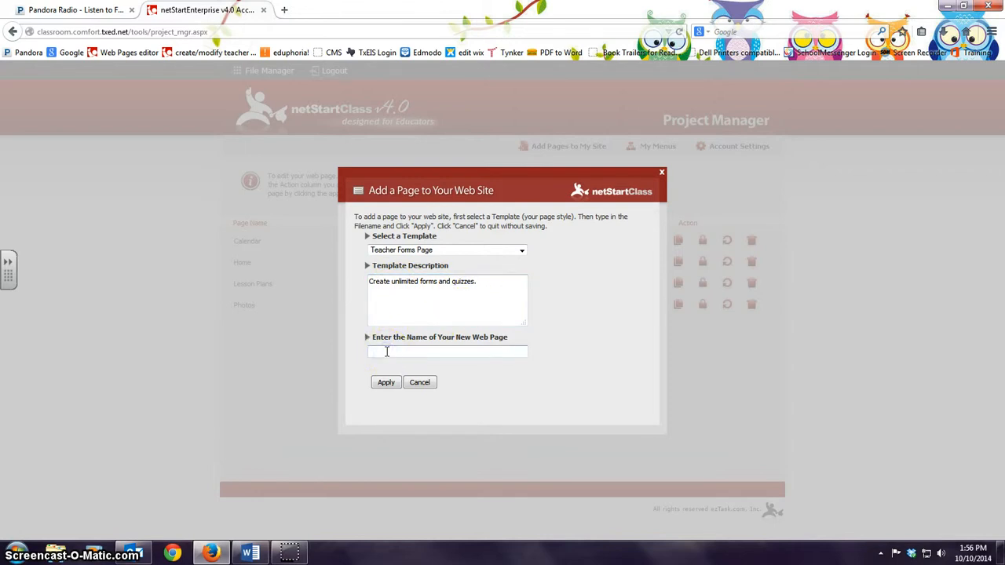
pyautogui.write('Forms')
pyautogui.click(385, 384)
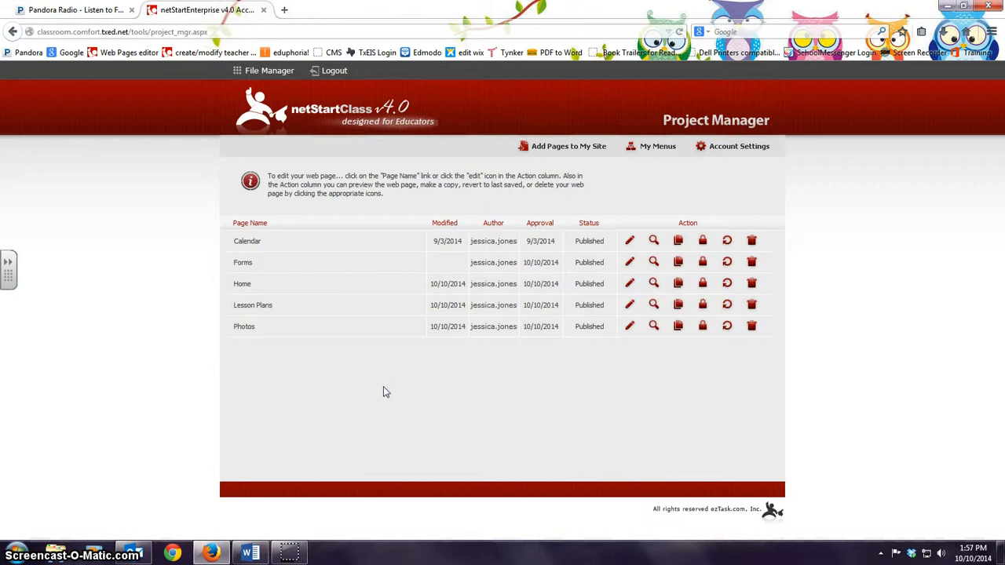
pyautogui.click(375, 332)
# Step: Open the Forms page from the Project Manager list into the Form Builder
pyautogui.click(607, 330)
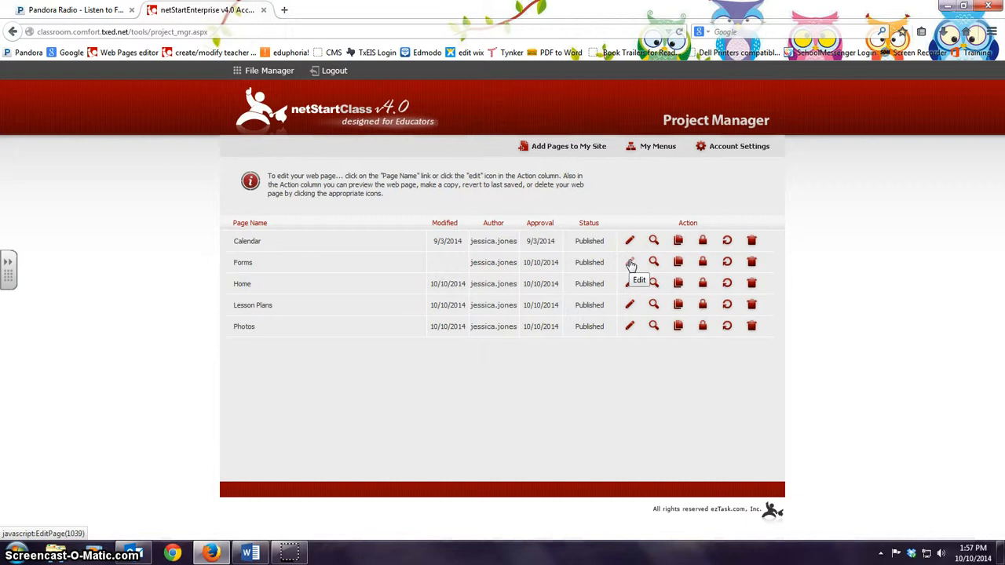
pyautogui.click(244, 264)
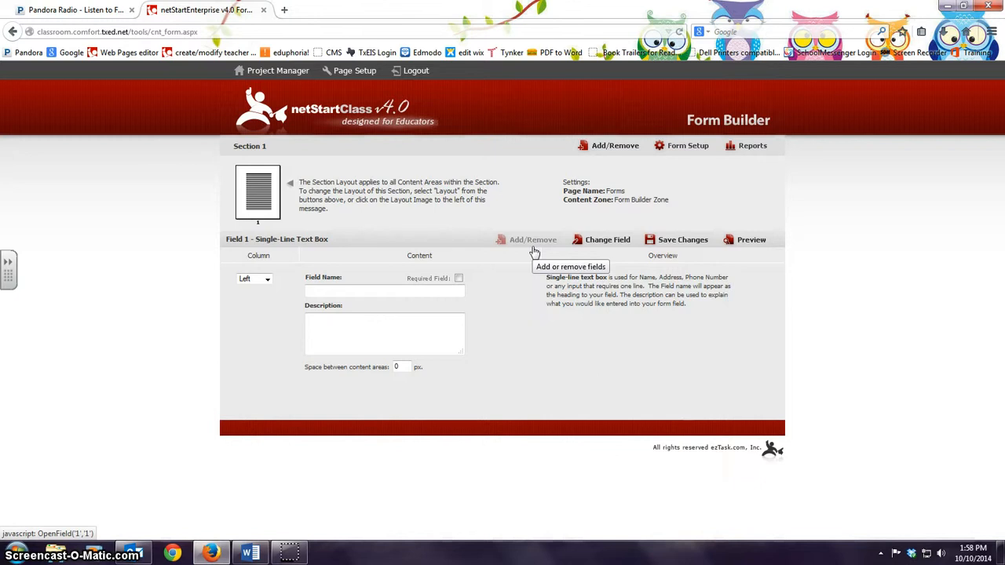
# Step: Name Field 1 'Parent Name:' and set its content-area spacing to 10 px
pyautogui.click(334, 291)
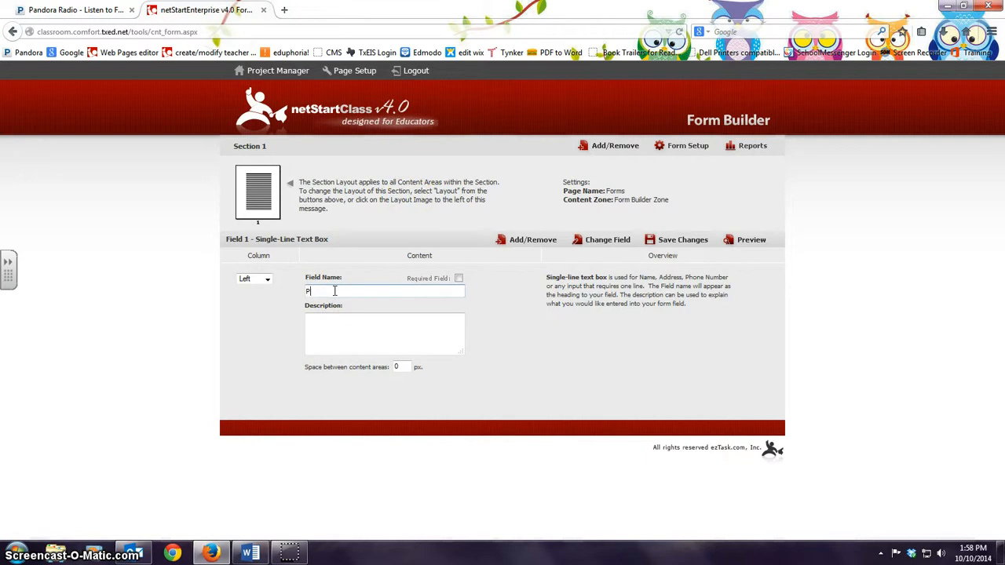
pyautogui.write('Paret')
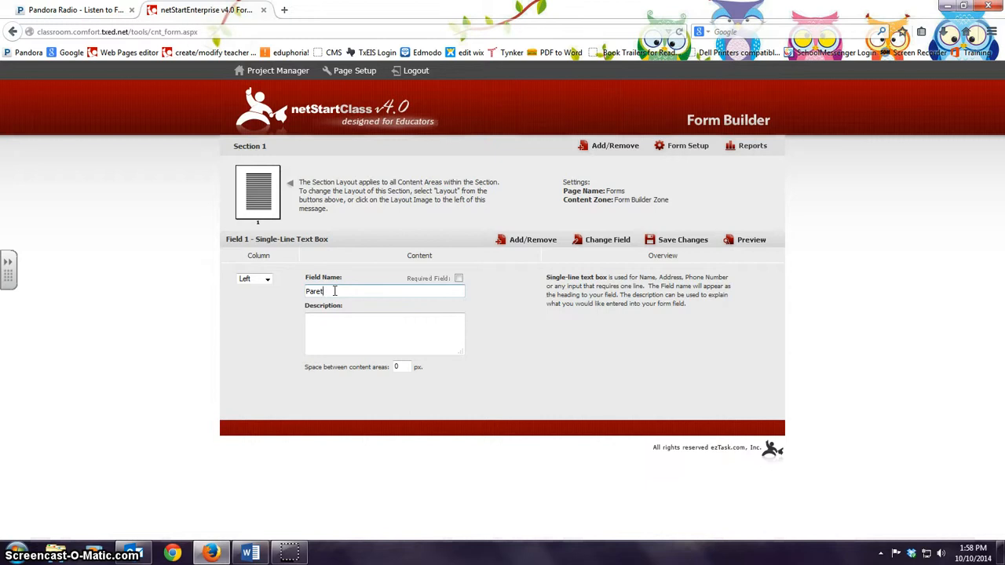
pyautogui.press('BackSpace')
pyautogui.write('nt N')
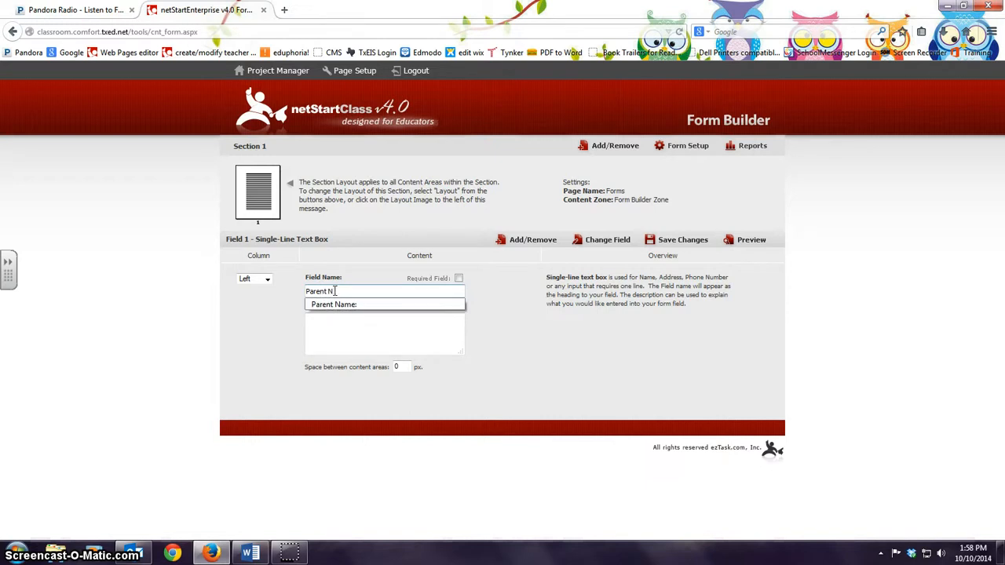
pyautogui.click(337, 304)
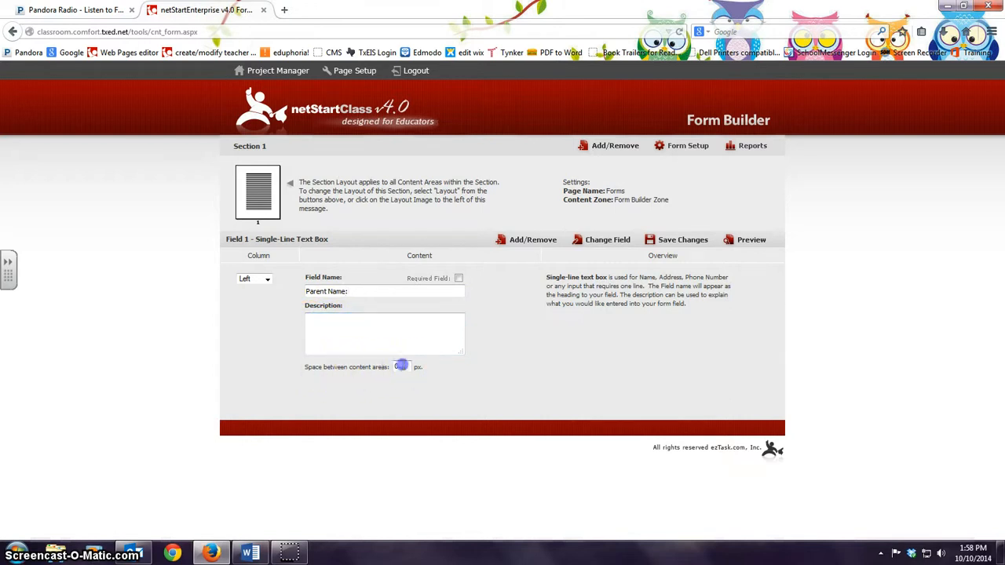
pyautogui.moveTo(404, 367); pyautogui.dragTo(385, 366)
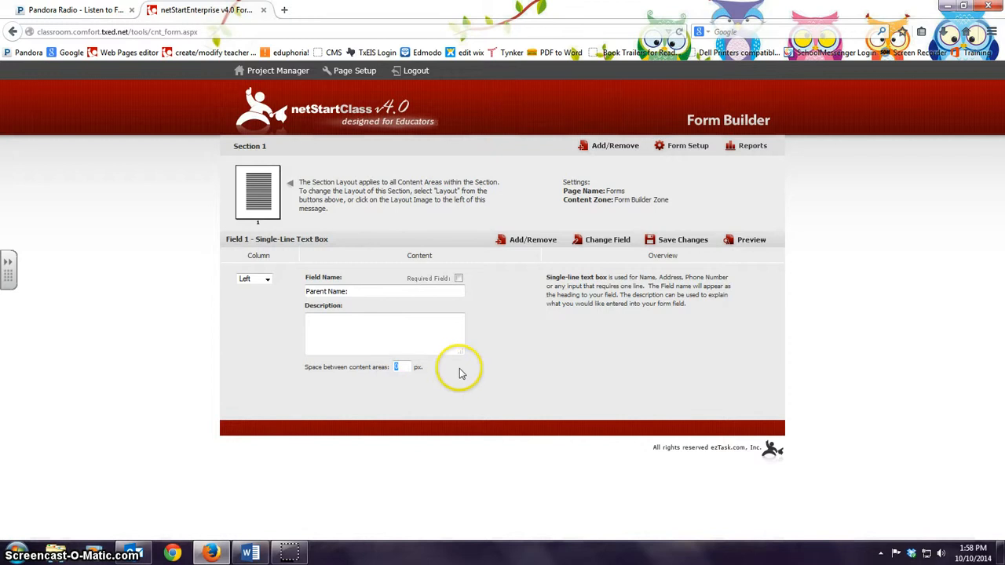
pyautogui.write('10')
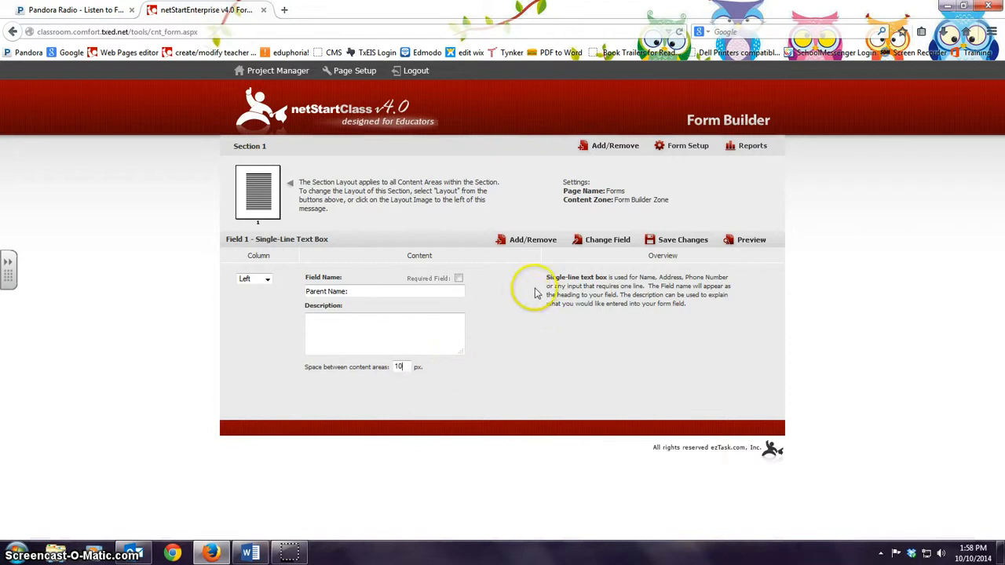
pyautogui.click(531, 241)
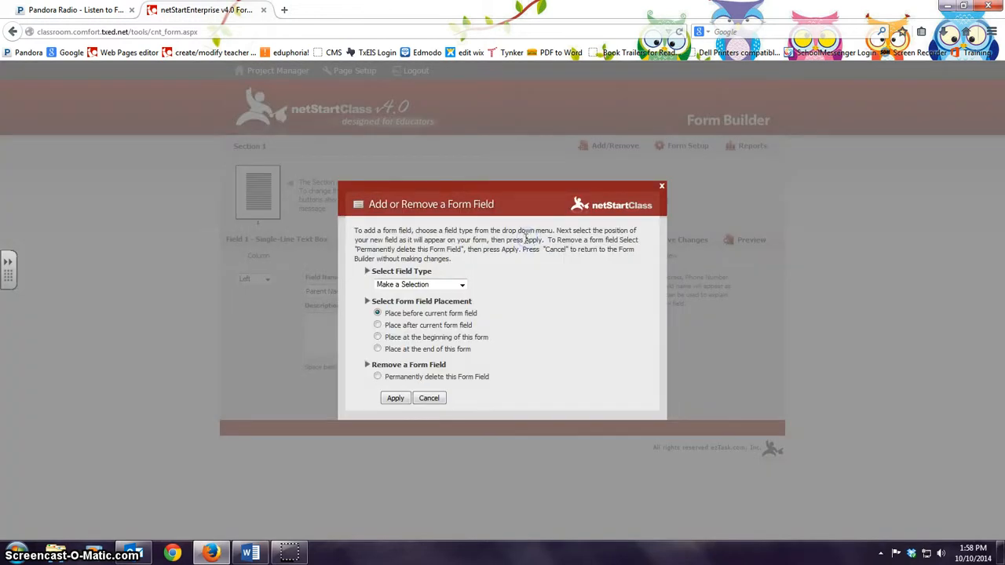
# Step: Add a single-line text box as Field 2, placed after the Parent Name field
pyautogui.click(462, 285)
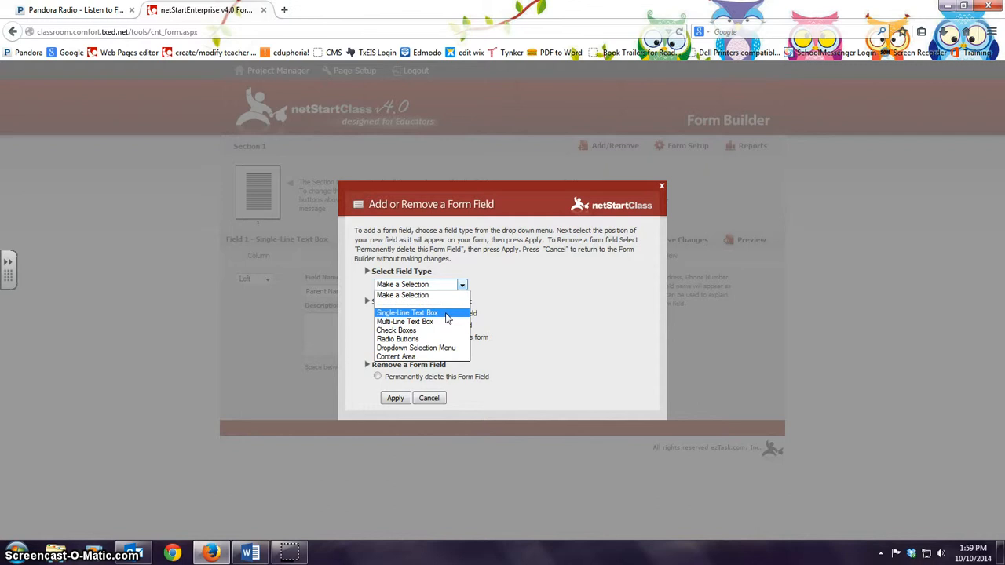
pyautogui.click(447, 314)
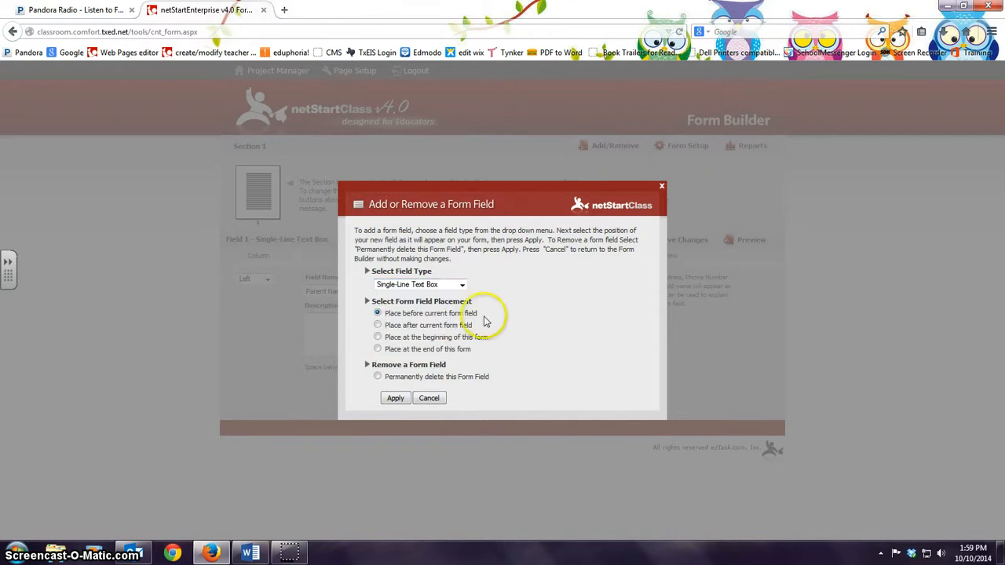
pyautogui.click(376, 314)
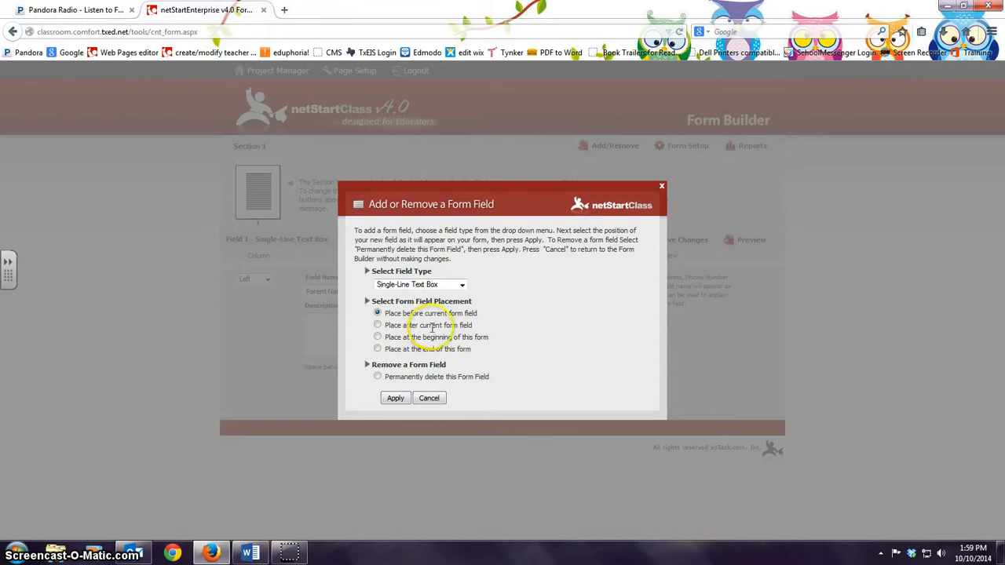
pyautogui.click(378, 325)
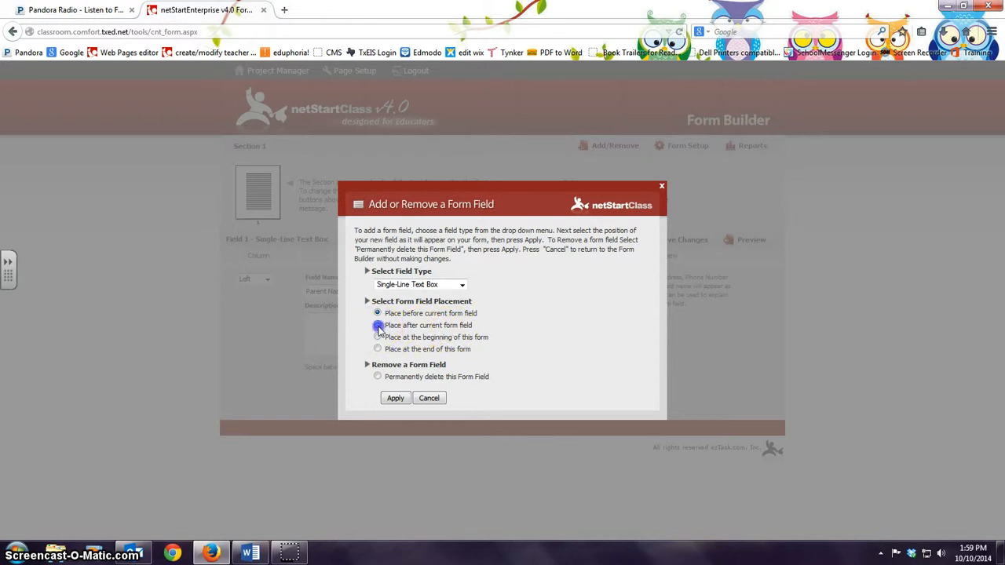
pyautogui.click(395, 399)
pyautogui.scroll(-1, 522, 369)
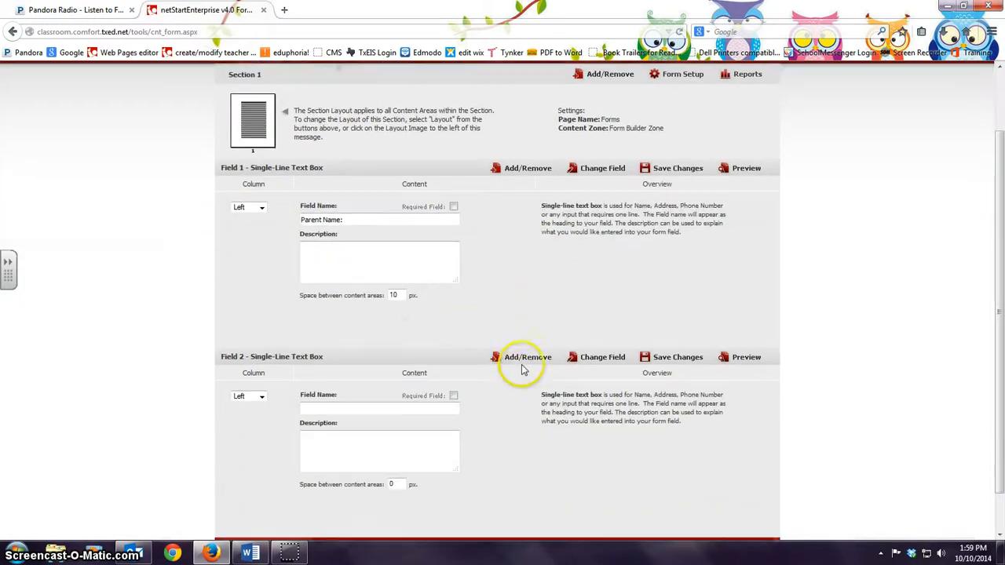
# Step: Name the second field 'Student Name:'
pyautogui.click(309, 405)
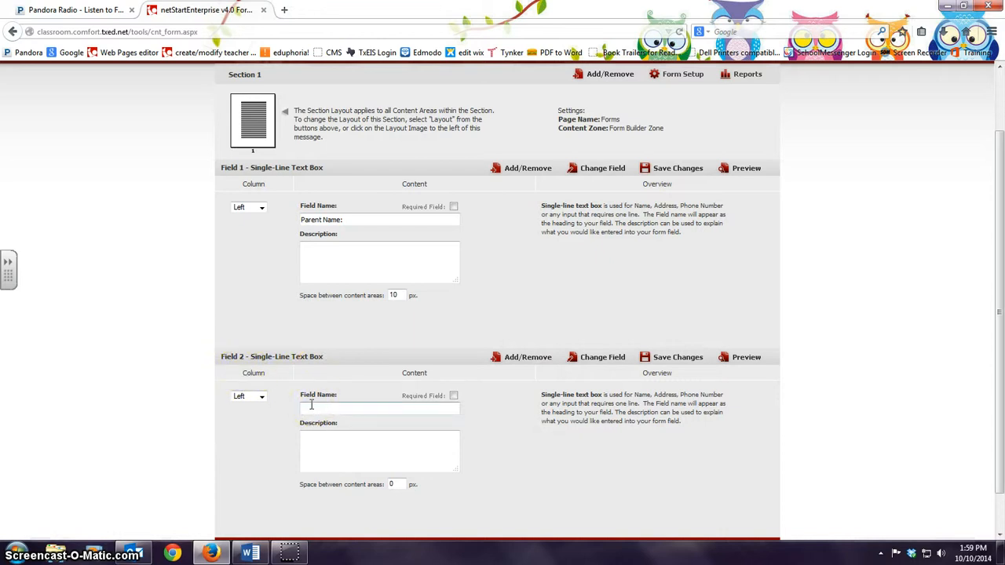
pyautogui.write('Stu')
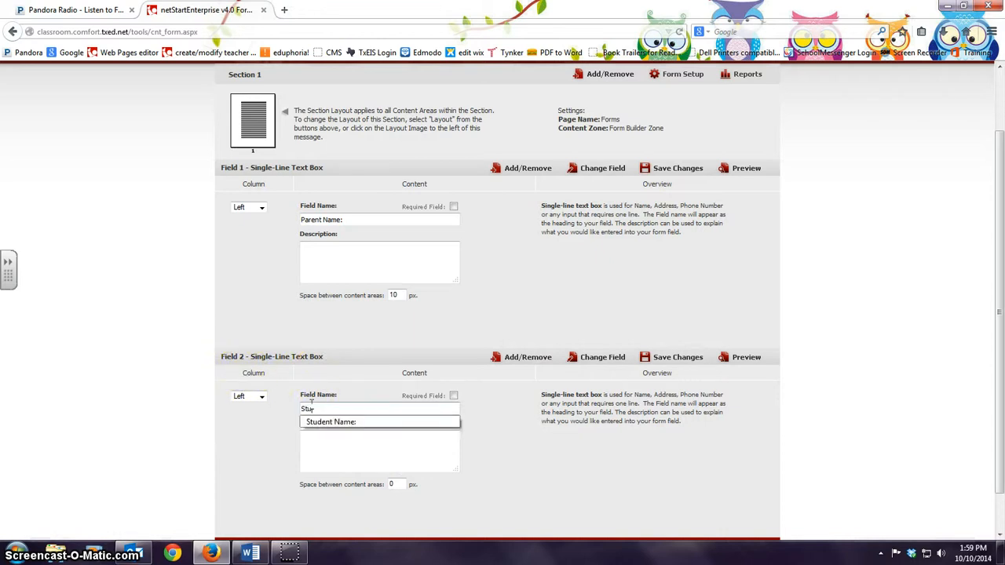
pyautogui.click(315, 422)
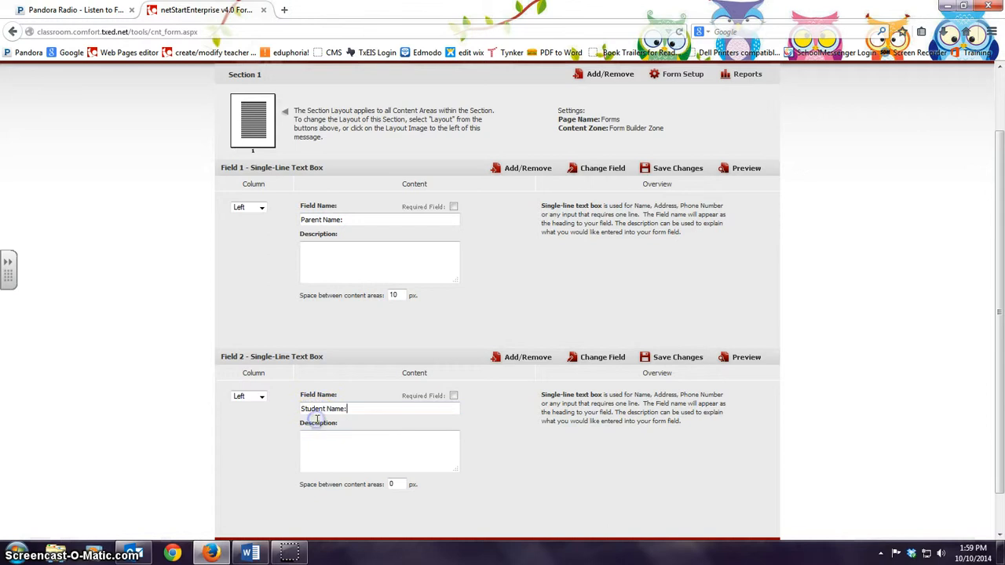
pyautogui.click(464, 313)
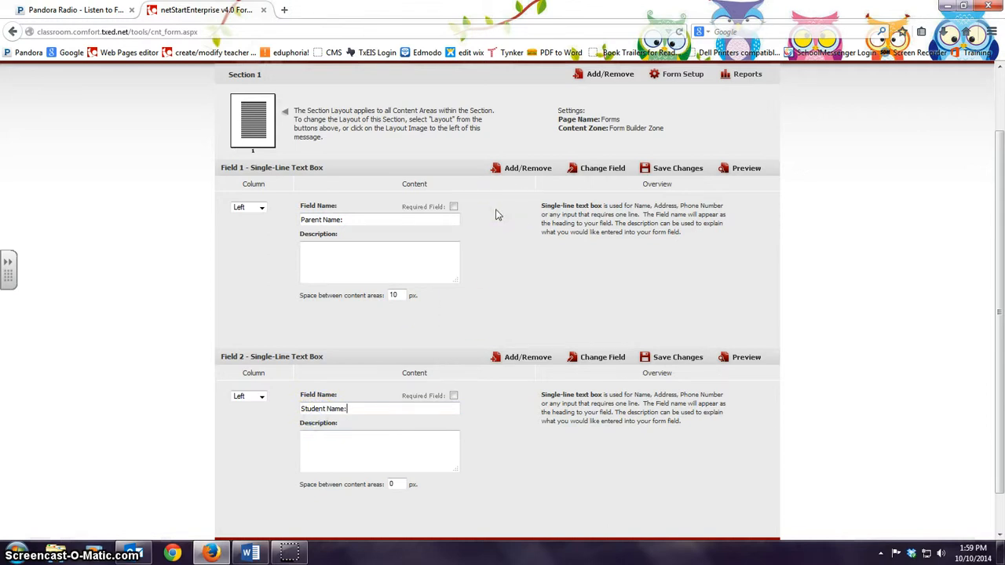
# Step: Mark Parent Name and Student Name required, and give Student Name 10 px spacing
pyautogui.click(454, 208)
pyautogui.click(448, 455)
pyautogui.doubleClick(392, 485)
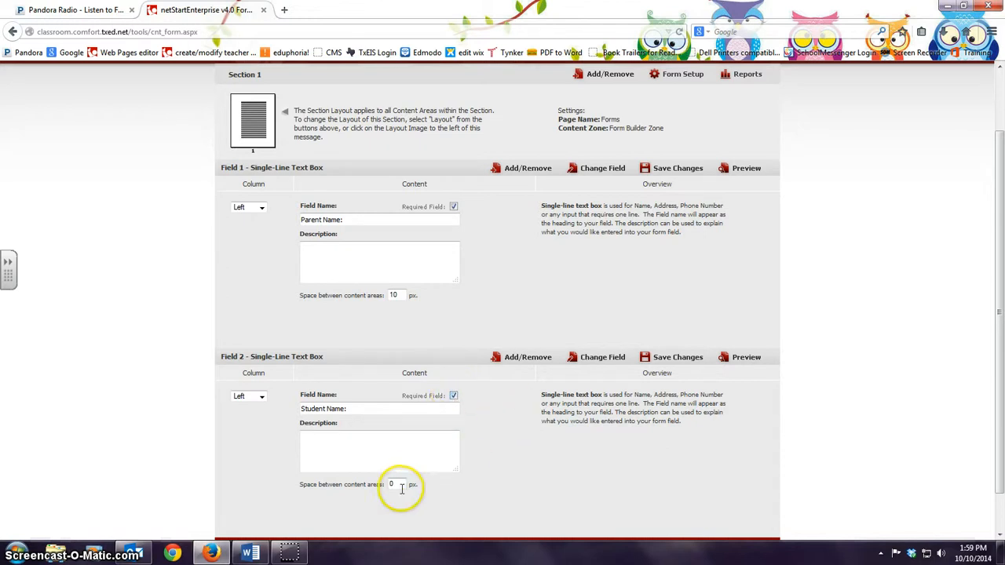
pyautogui.write('10')
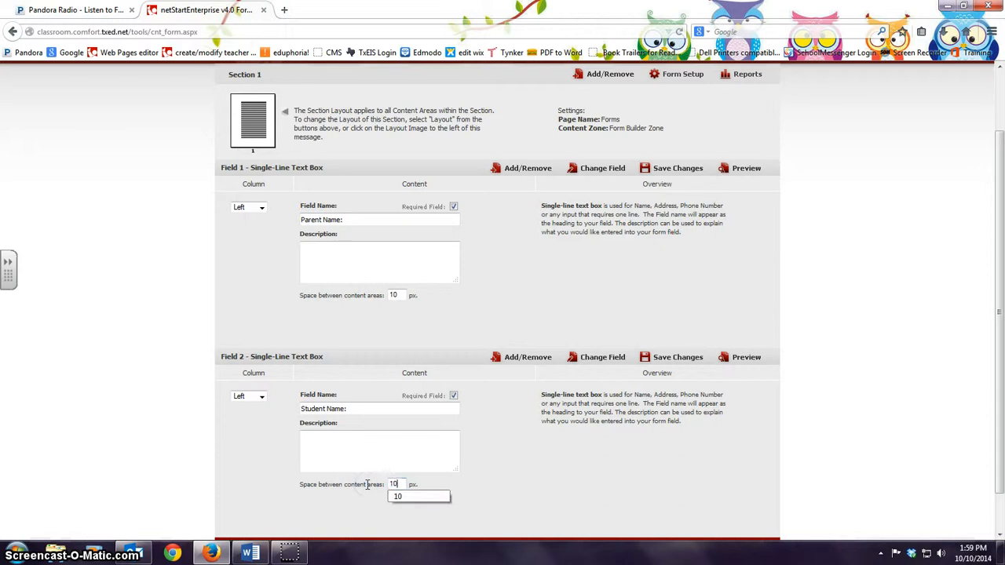
pyautogui.click(410, 496)
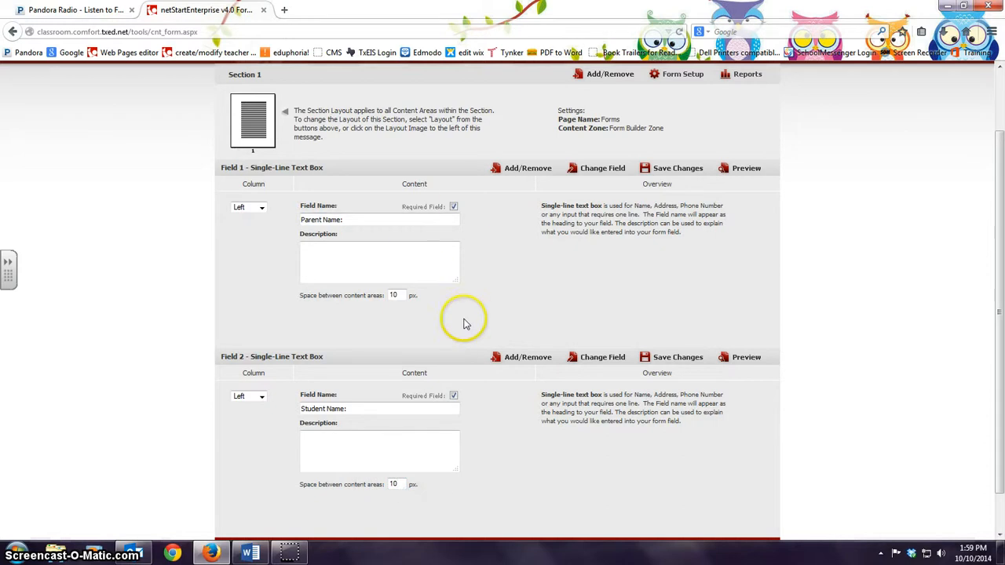
pyautogui.scroll(-1, 470, 318)
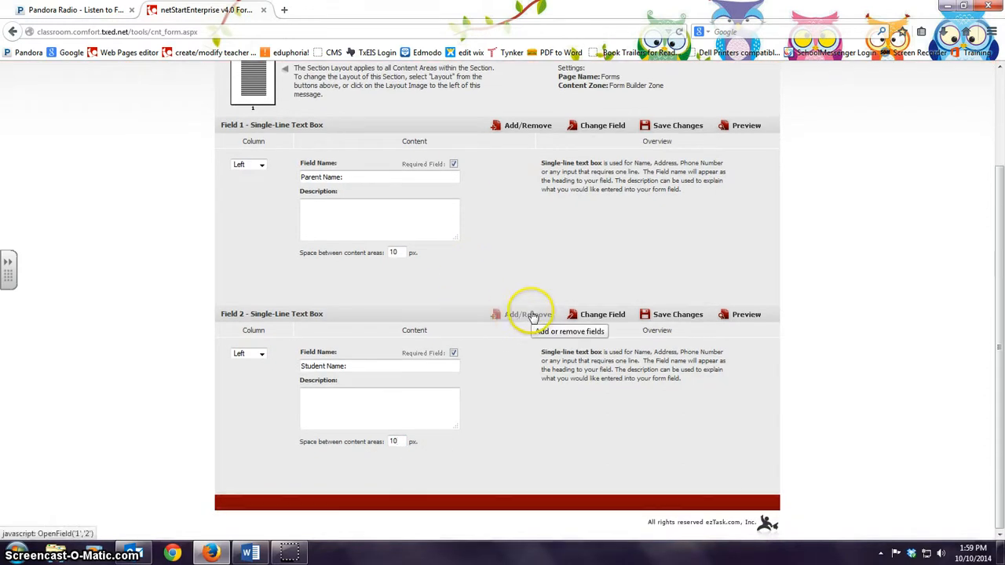
# Step: Add a third single-line text box after the Student Name field
pyautogui.click(530, 315)
pyautogui.click(457, 285)
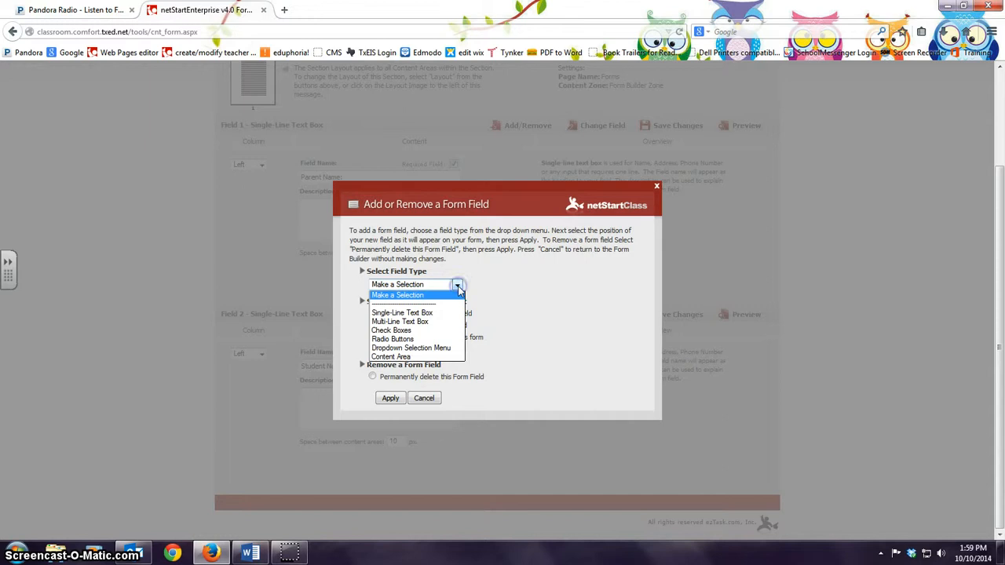
pyautogui.click(444, 314)
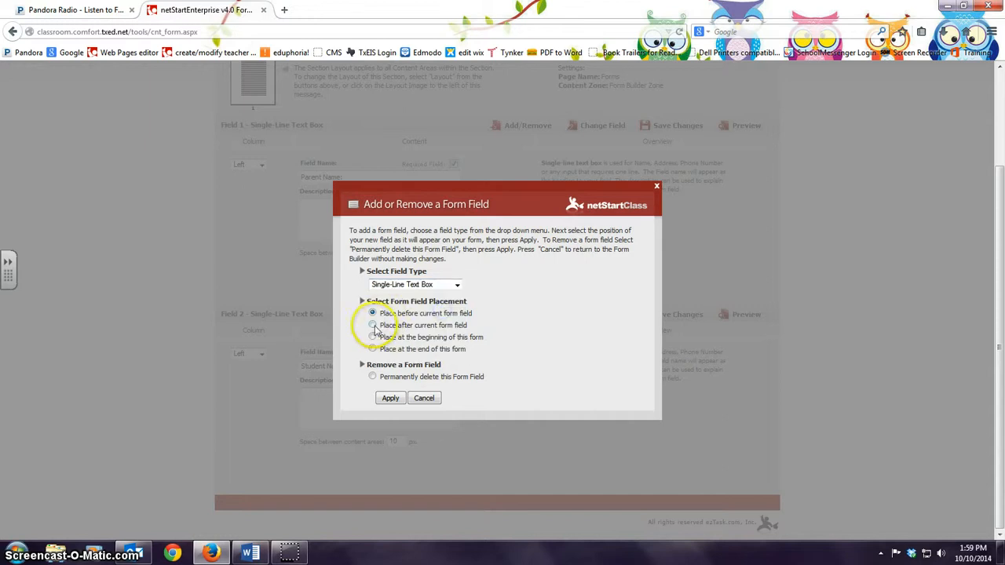
pyautogui.click(390, 398)
pyautogui.scroll(-3, 495, 390)
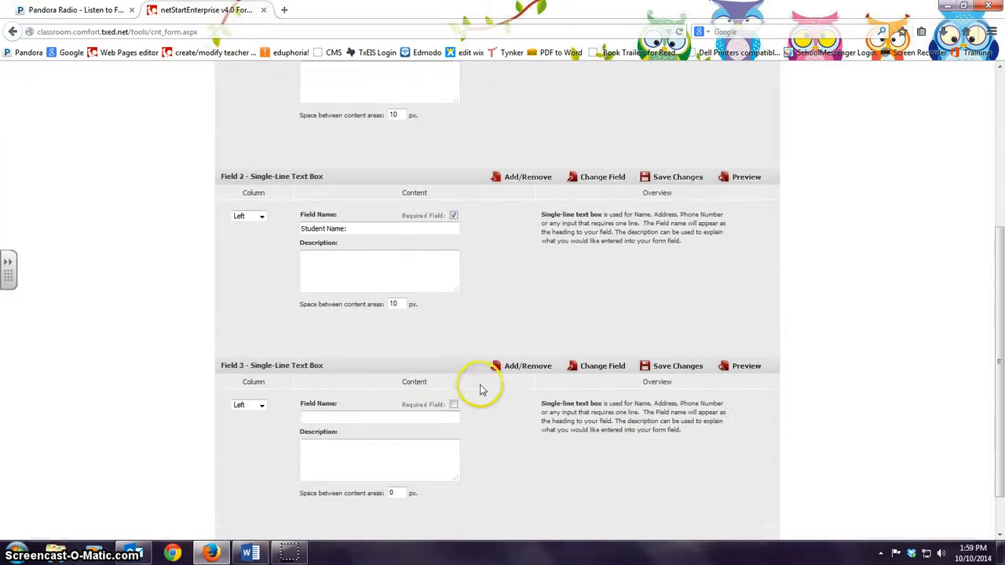
# Step: Name Field 3 'Phone Number:', mark it required, and set its spacing to 10 px
pyautogui.click(319, 411)
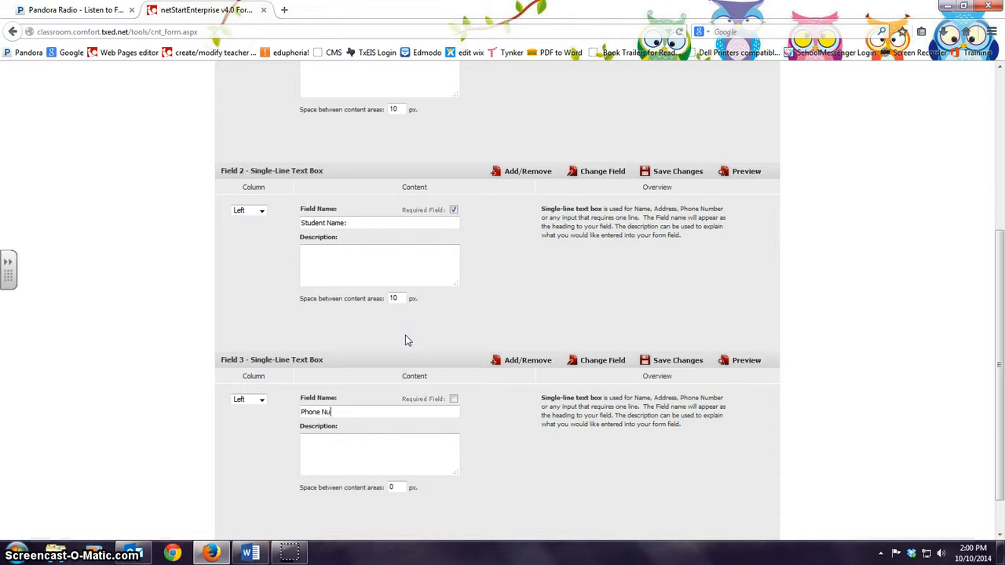
pyautogui.write('Phone Number:')
pyautogui.click(453, 399)
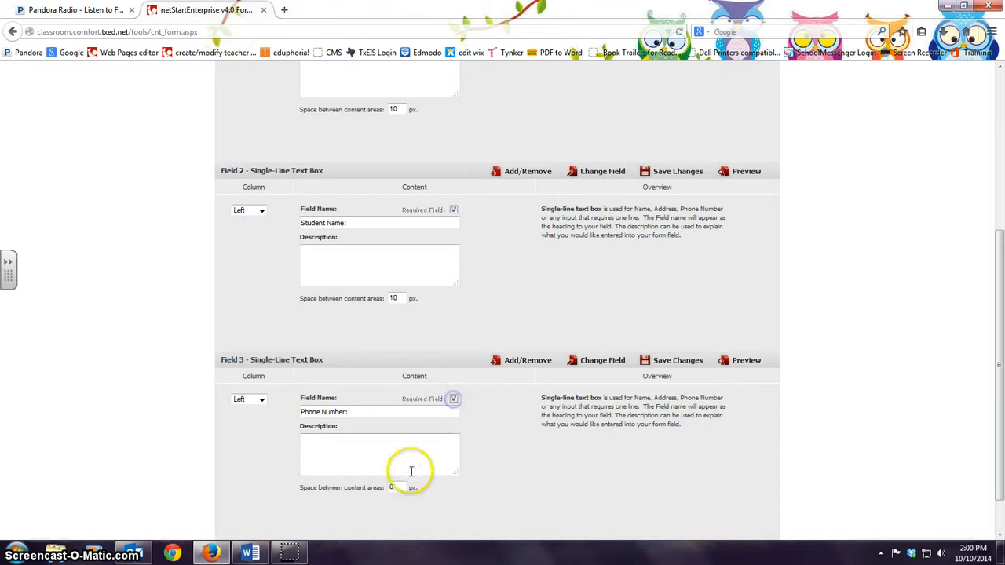
pyautogui.moveTo(396, 487); pyautogui.dragTo(369, 490)
pyautogui.write('10')
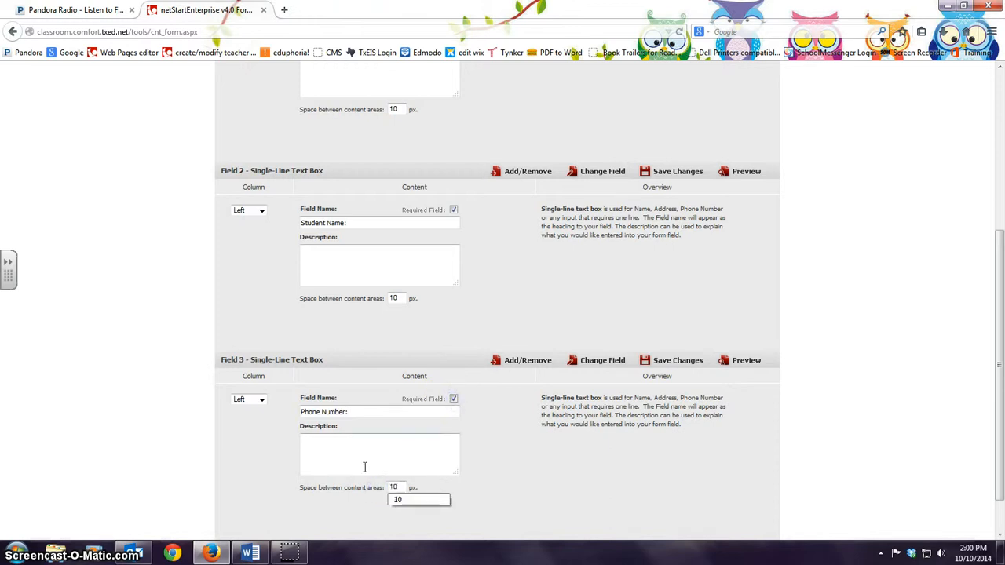
pyautogui.click(403, 503)
pyautogui.scroll(-1, 518, 348)
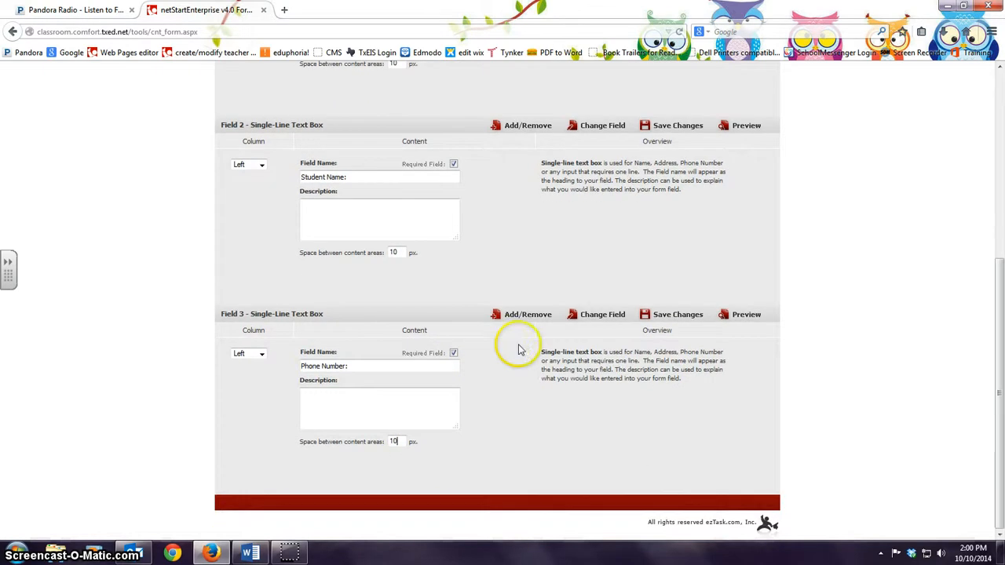
pyautogui.click(517, 314)
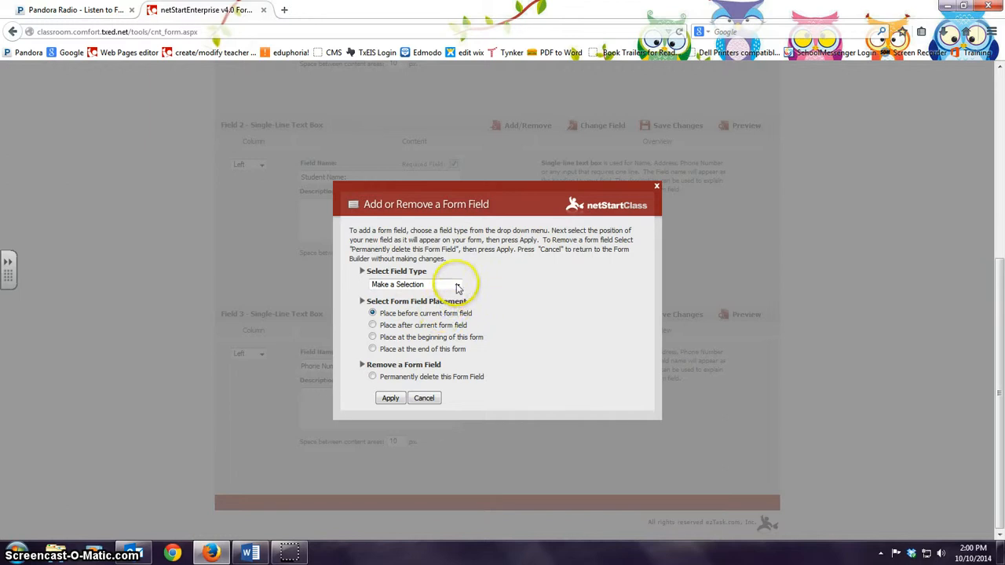
# Step: Add a fourth single-line text box after the Phone Number field
pyautogui.click(453, 284)
pyautogui.click(424, 313)
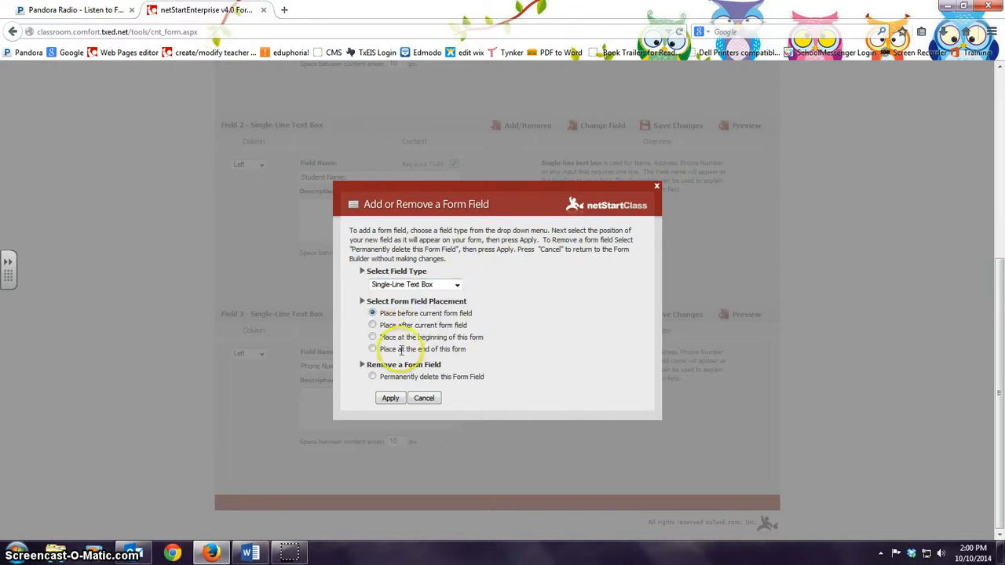
pyautogui.click(372, 325)
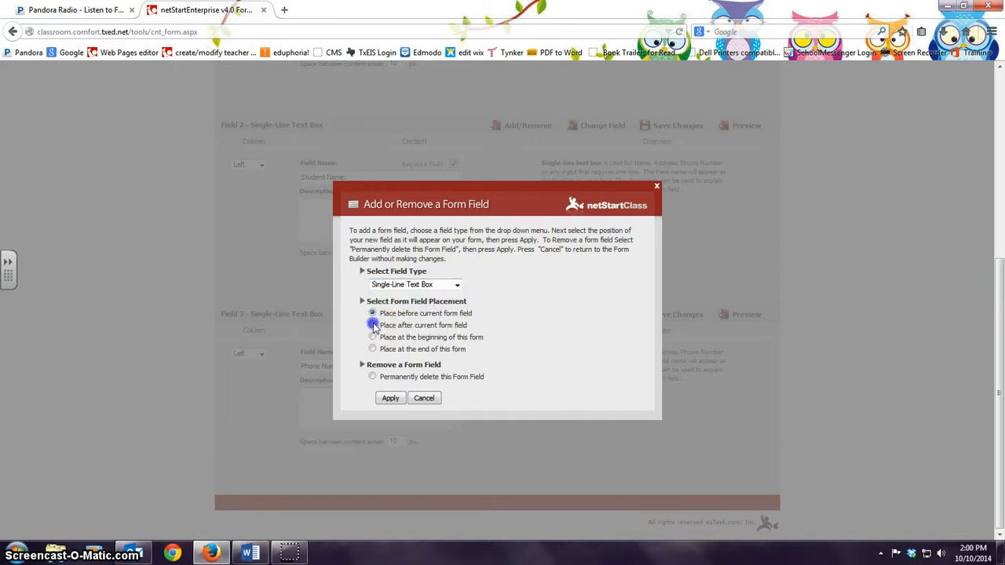
pyautogui.click(390, 398)
pyautogui.scroll(-3, 358, 423)
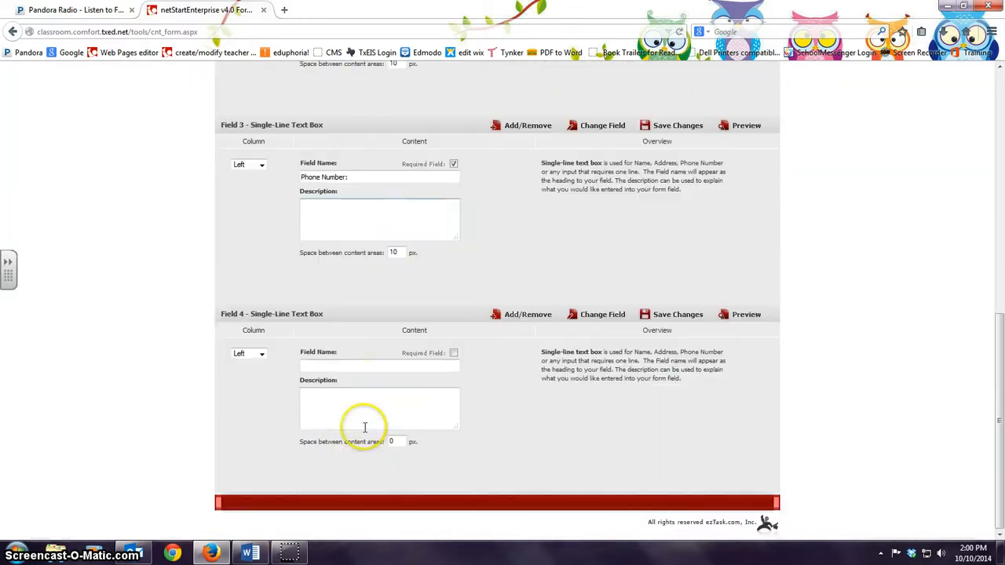
# Step: Name Field 4 'Email:', mark it required, and save the form changes
pyautogui.click(356, 367)
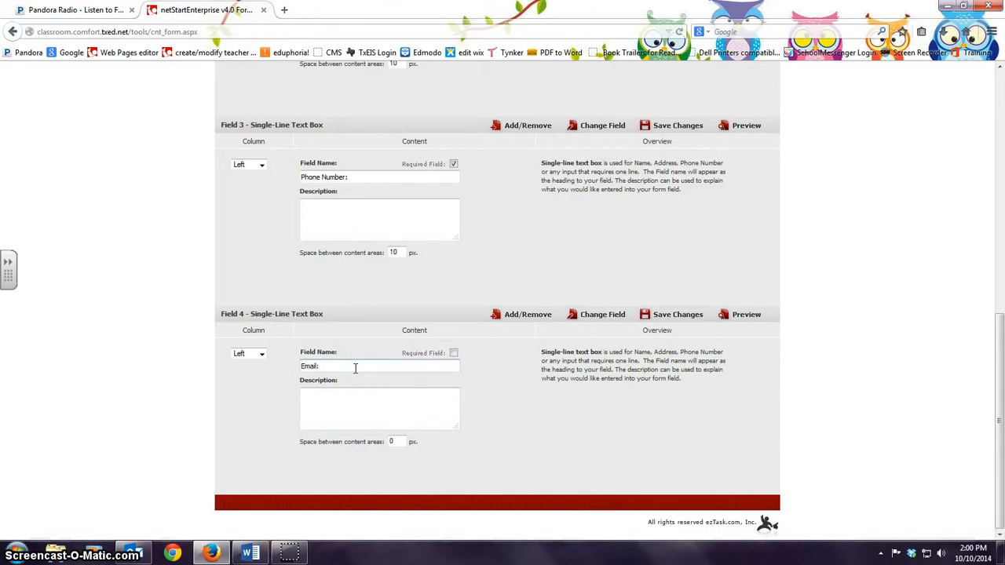
pyautogui.click(453, 353)
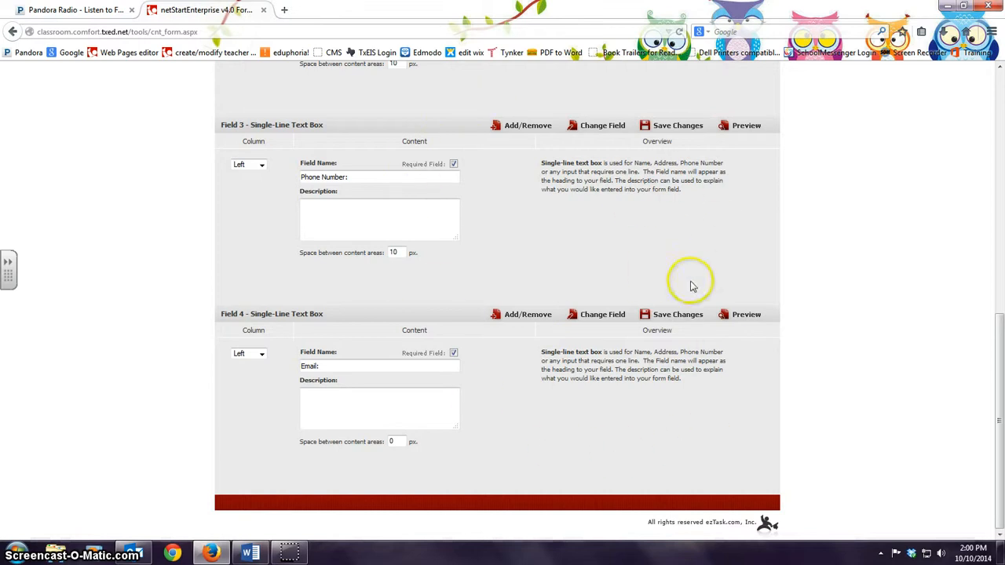
pyautogui.click(668, 317)
pyautogui.scroll(5, 635, 281)
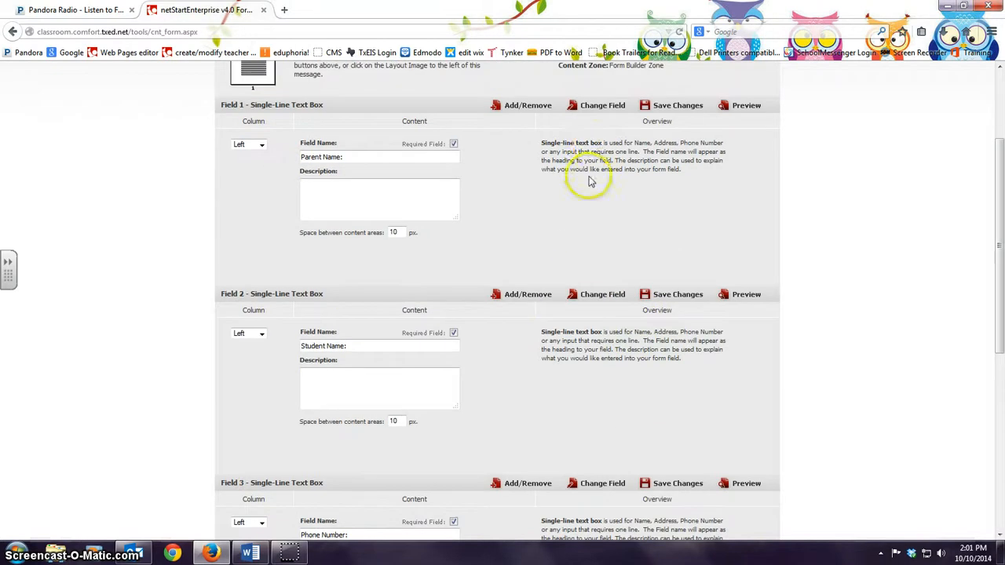
pyautogui.scroll(2, 554, 327)
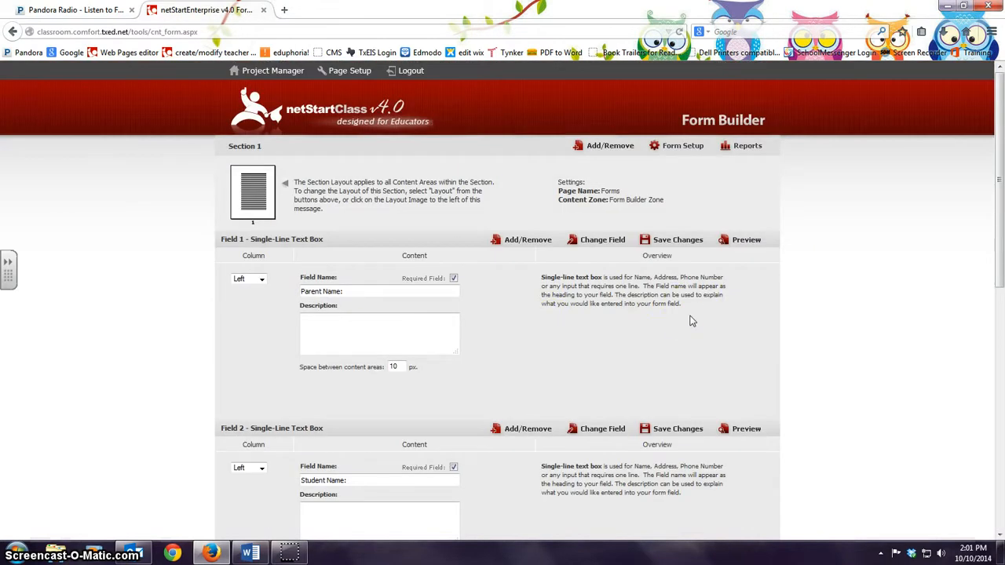
# Step: In Form Setup, enter the teacher's results e-mail and confirmation 'Thank you for your information'
pyautogui.click(686, 152)
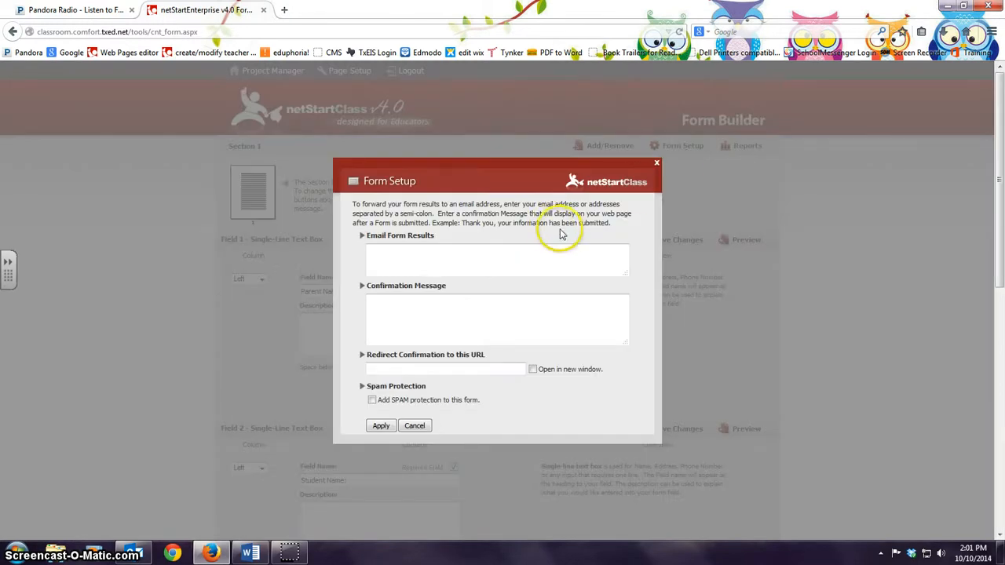
pyautogui.click(448, 254)
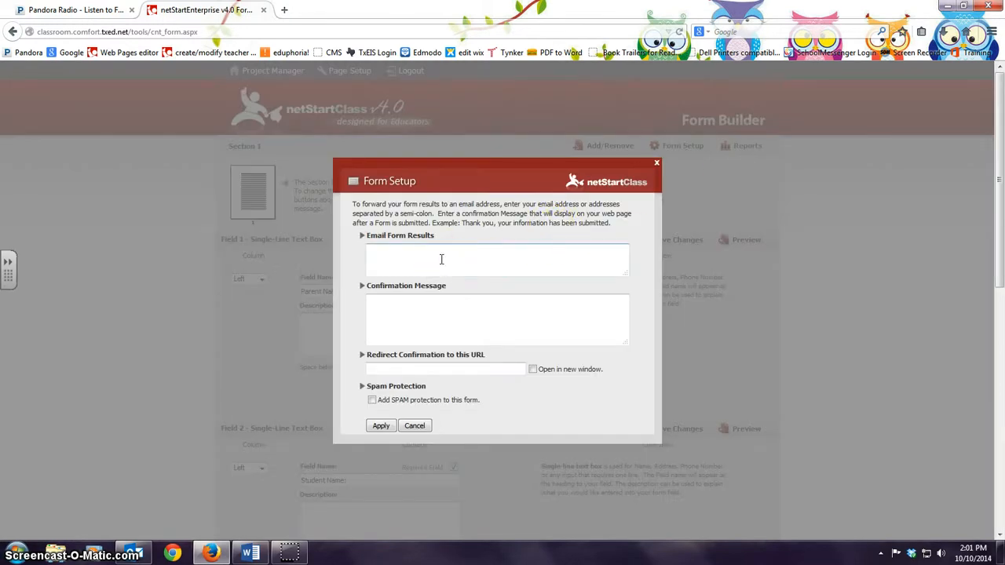
pyautogui.click(448, 254)
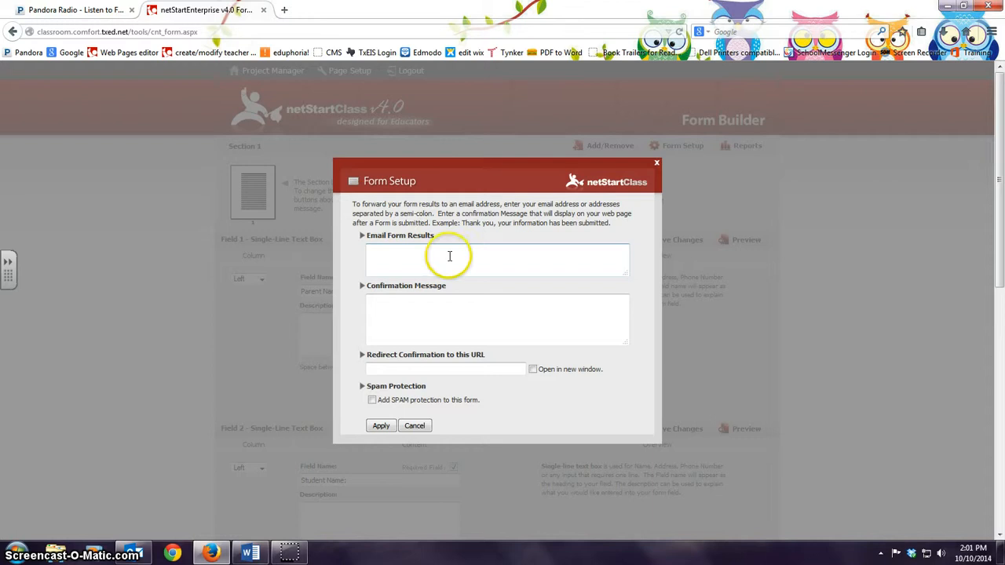
pyautogui.click(383, 249)
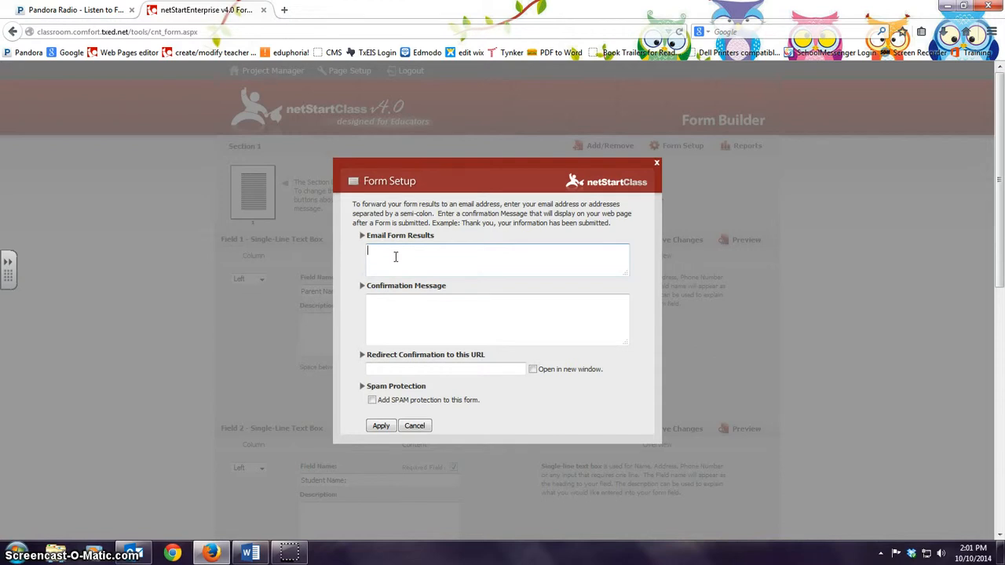
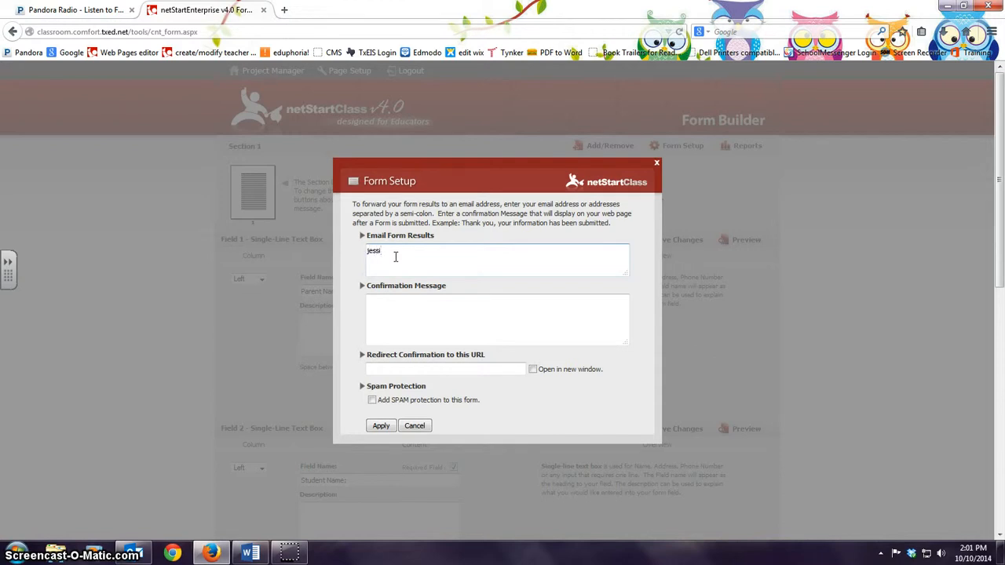
pyautogui.click(369, 304)
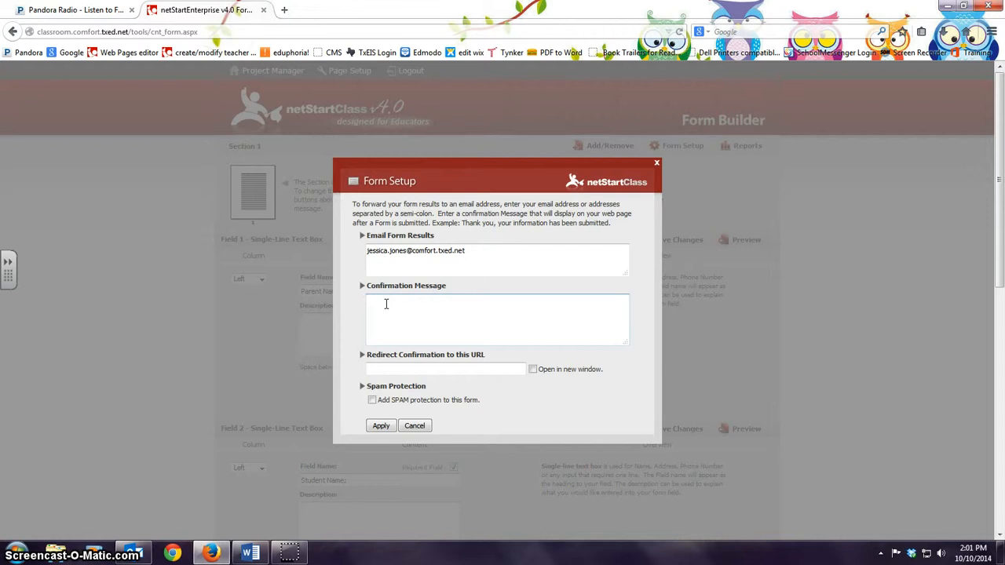
pyautogui.write('Thank you for your information!')
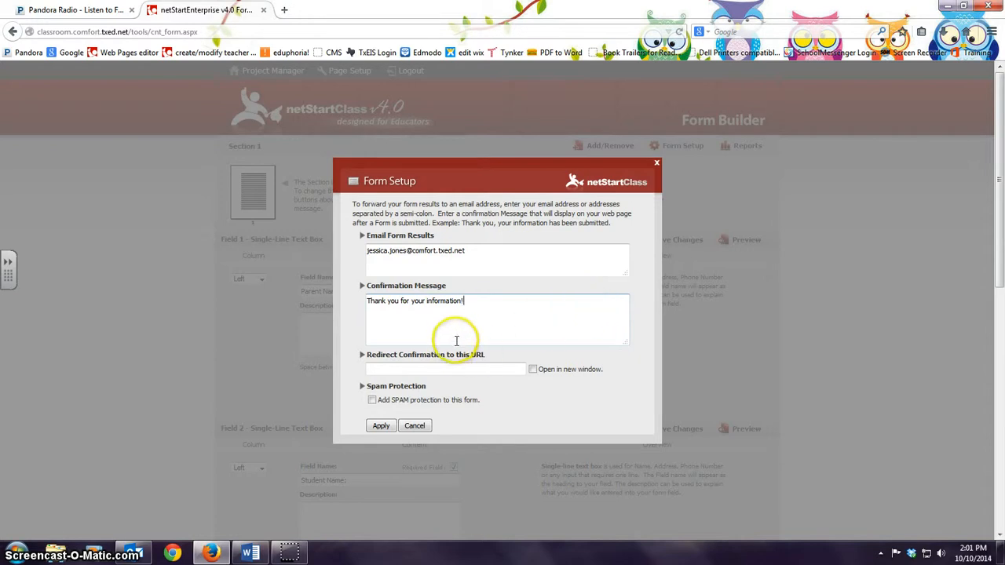
# Step: Enable spam protection, apply and save the form, then preview the live page
pyautogui.click(372, 400)
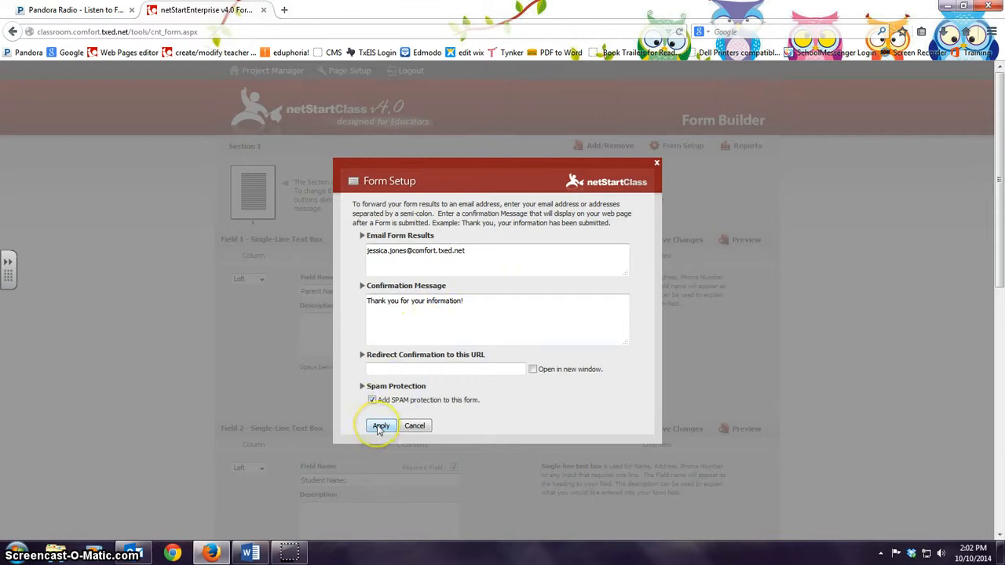
pyautogui.click(380, 426)
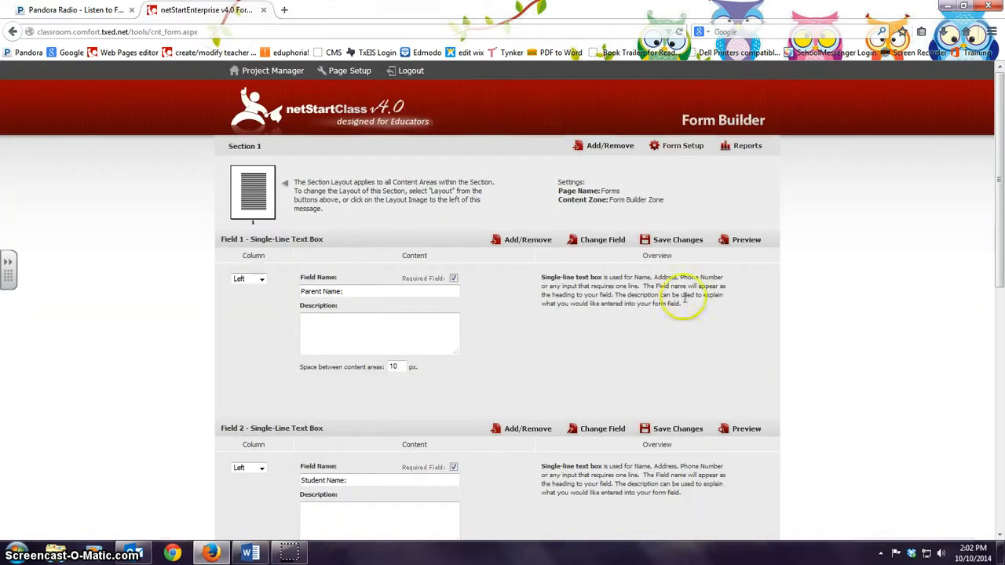
pyautogui.click(660, 244)
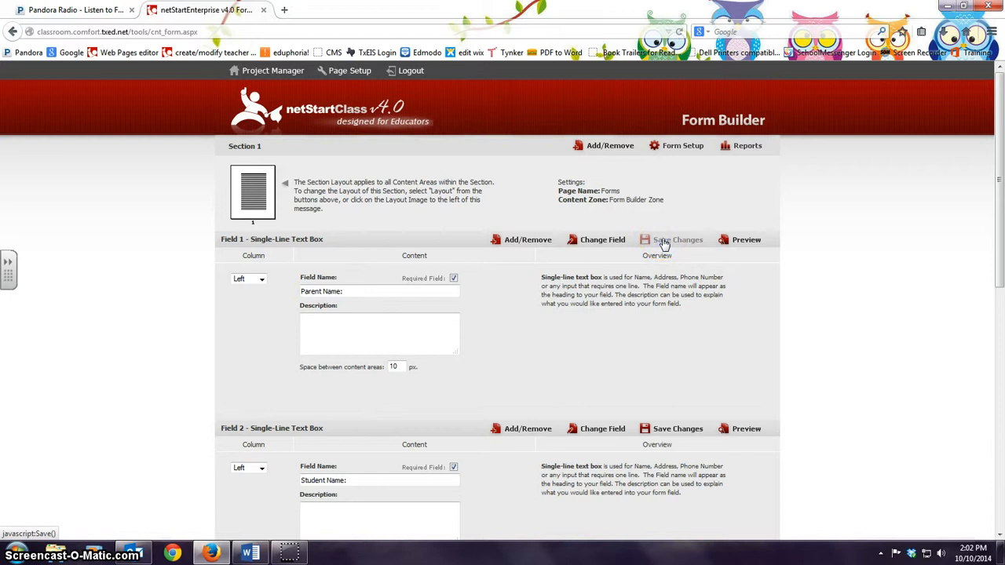
pyautogui.click(741, 244)
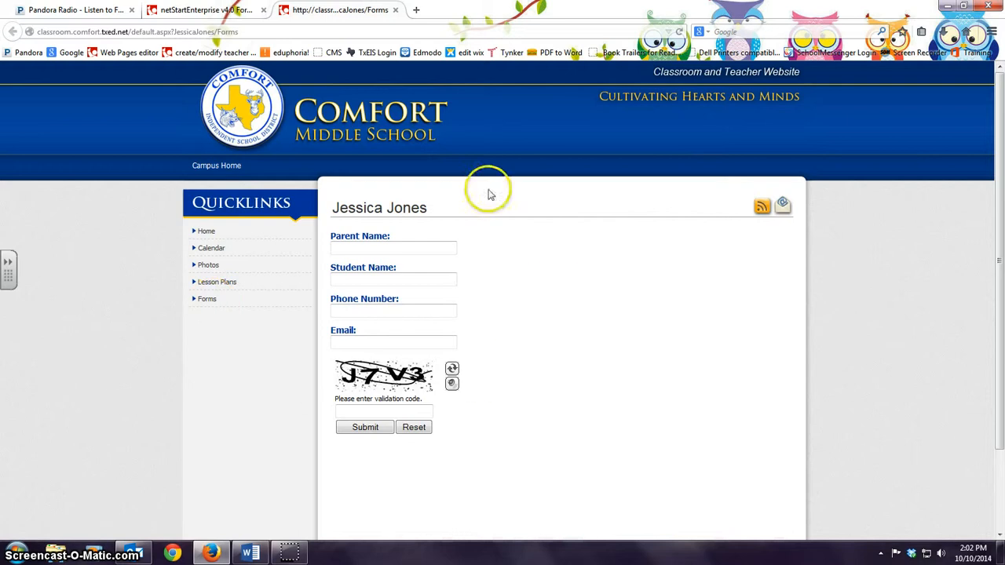
# Step: Fill in a test parent name, student name, phone number and e-mail address
pyautogui.click(356, 248)
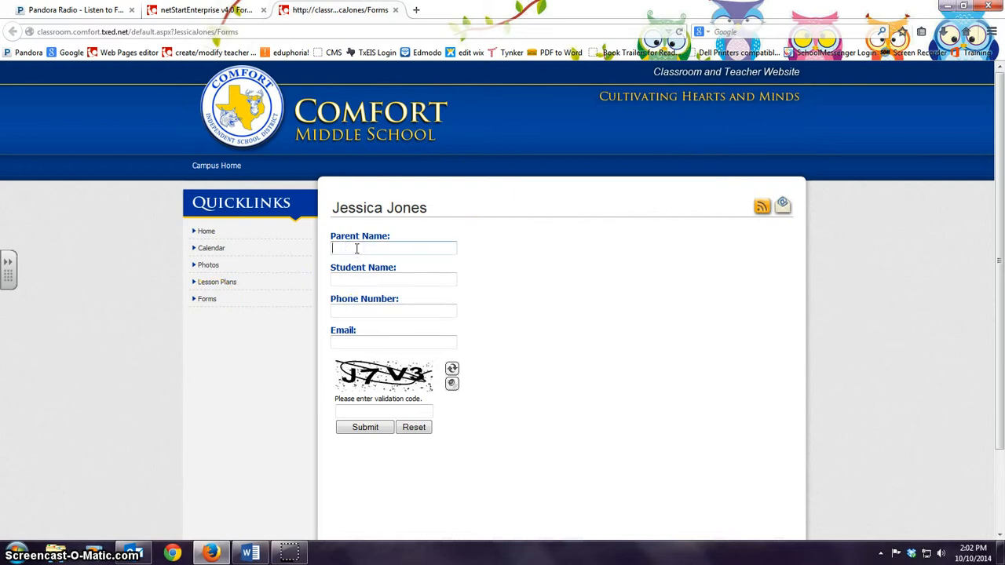
pyautogui.write('John Smith')
pyautogui.press('Tab')
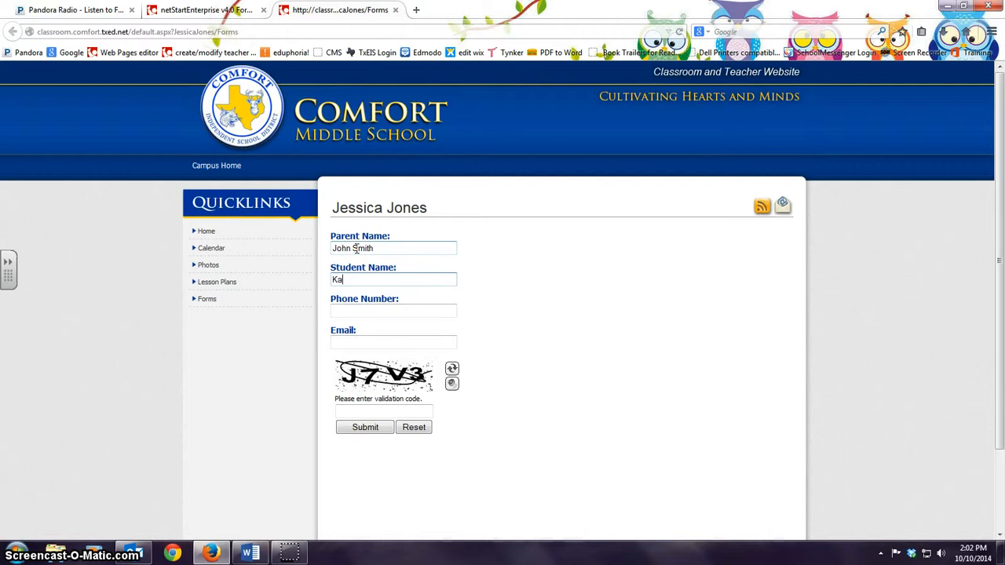
pyautogui.press('Tab')
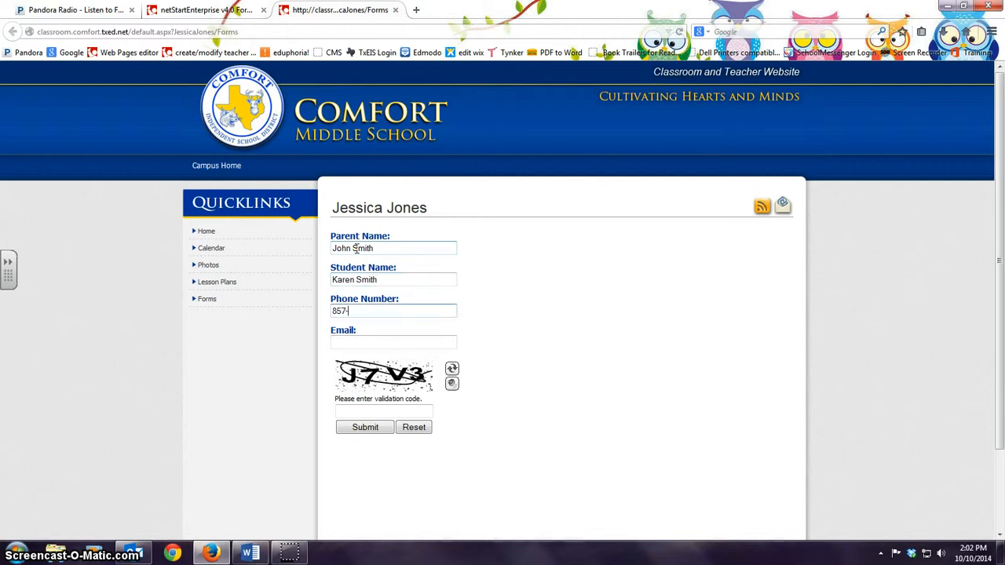
pyautogui.click(353, 343)
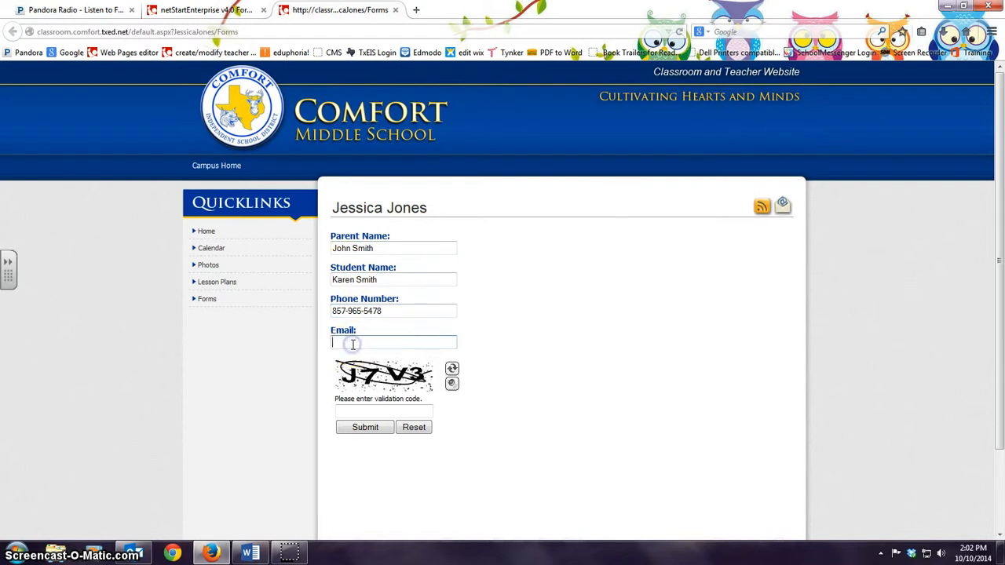
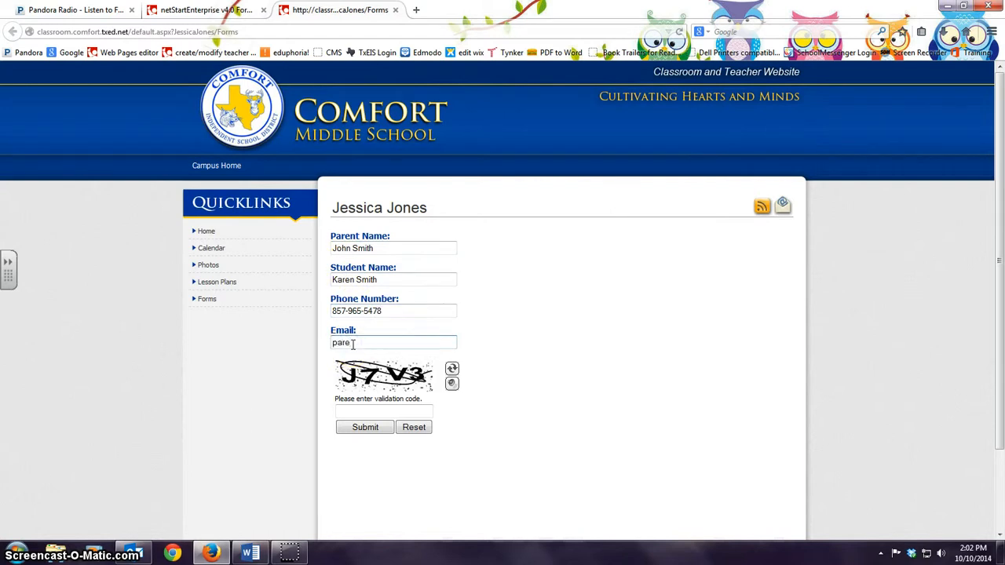
pyautogui.click(338, 383)
# Step: Enter the validation code, submit the test entry, and dismiss the thank-you alert
pyautogui.click(347, 409)
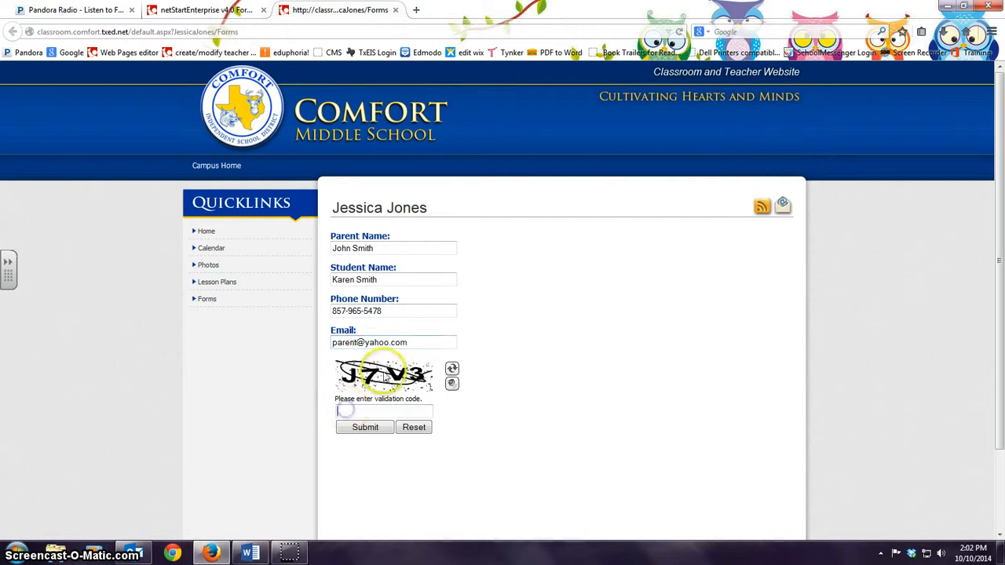
pyautogui.write('J7V3')
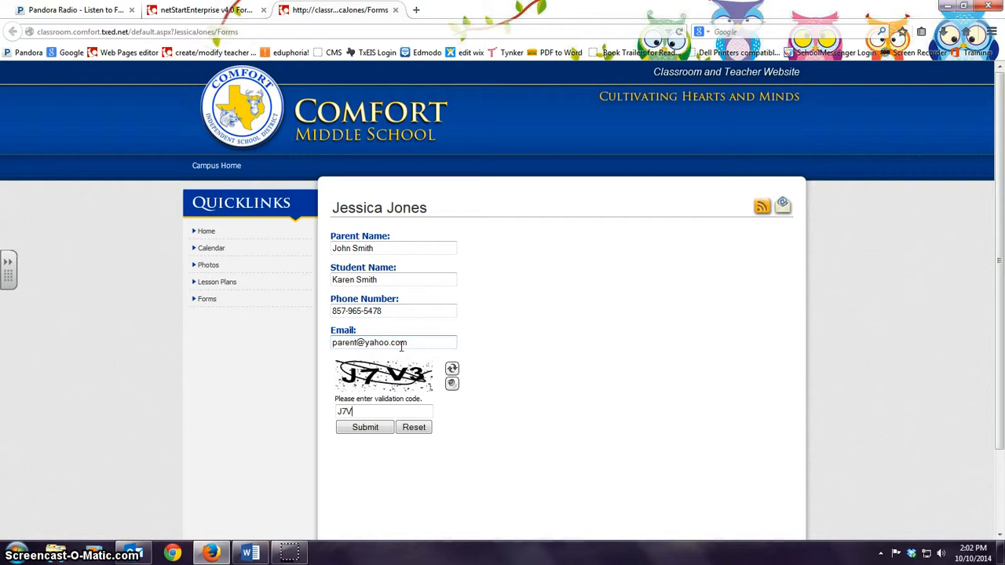
pyautogui.click(367, 430)
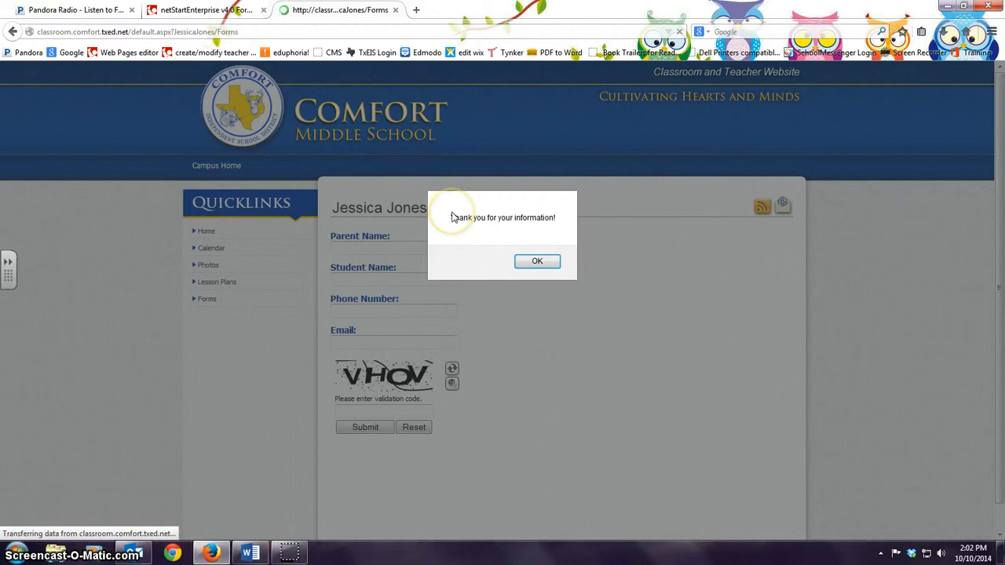
pyautogui.click(545, 261)
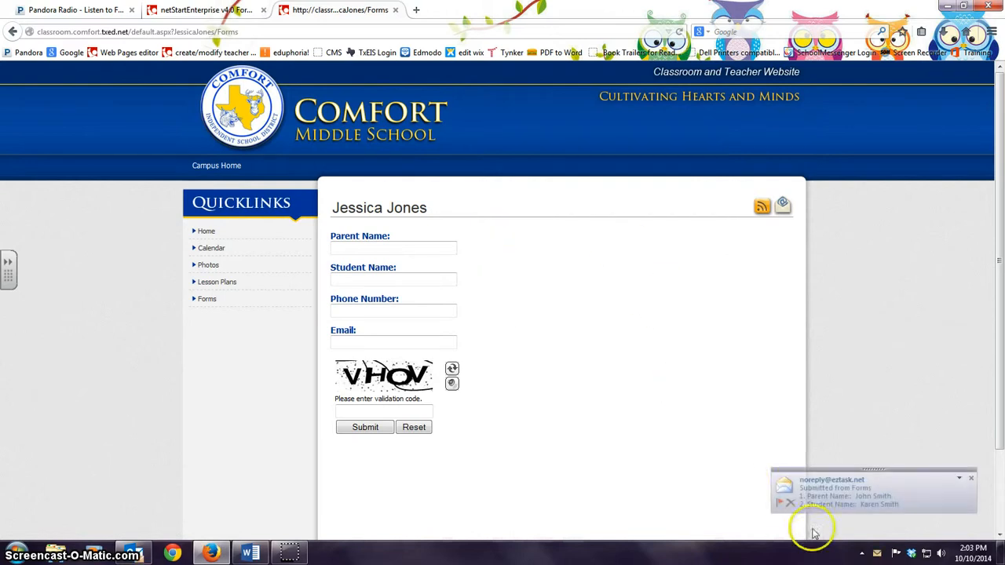
pyautogui.click(836, 495)
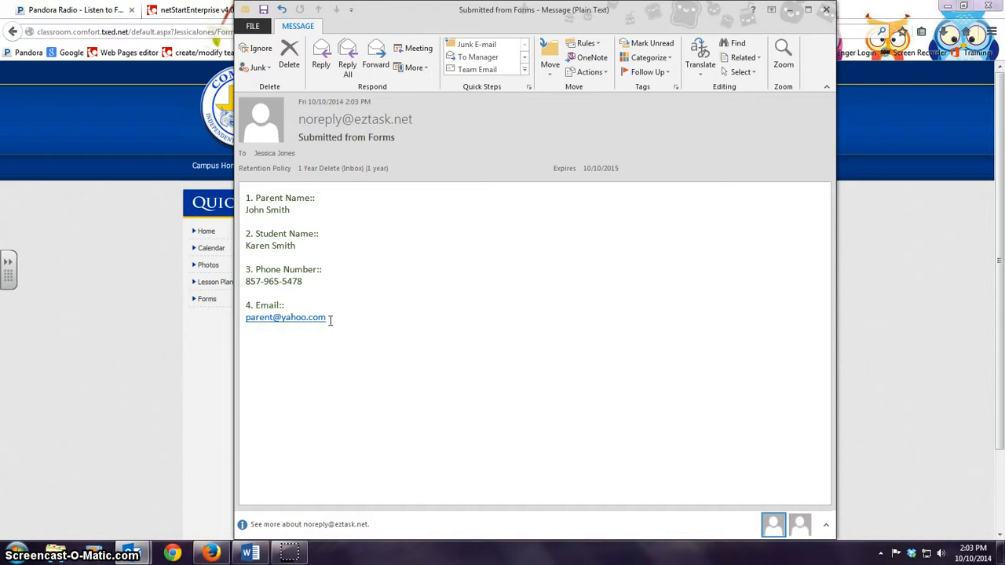
pyautogui.click(826, 10)
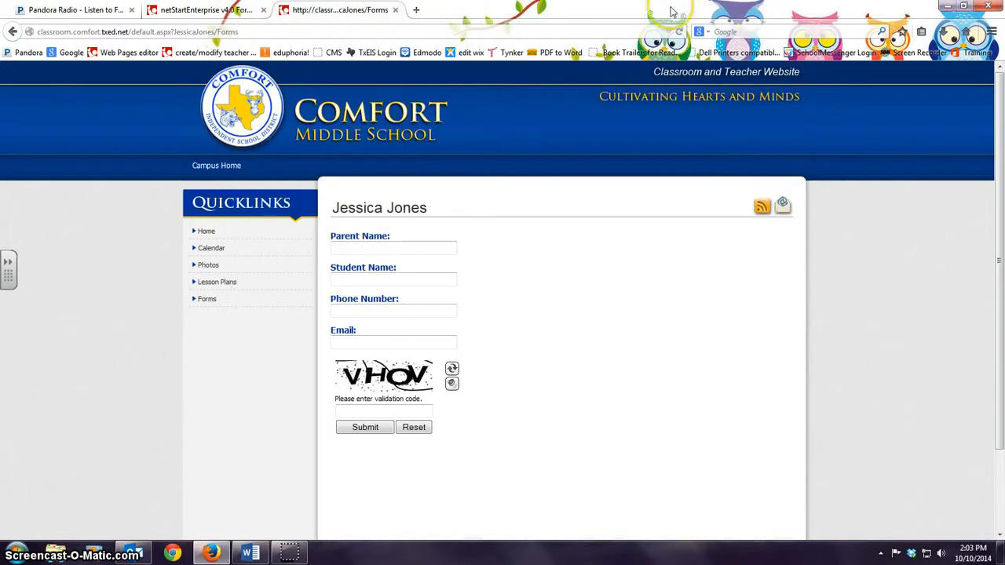
# Step: Close the class website tab, check Form Reports shows no submission files, and return to Form Builder
pyautogui.click(396, 10)
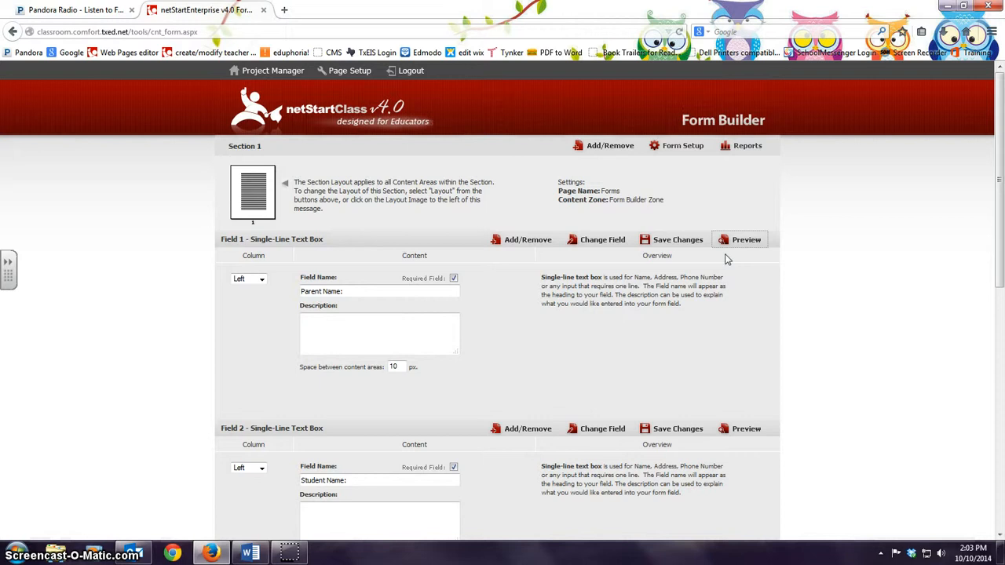
pyautogui.click(745, 148)
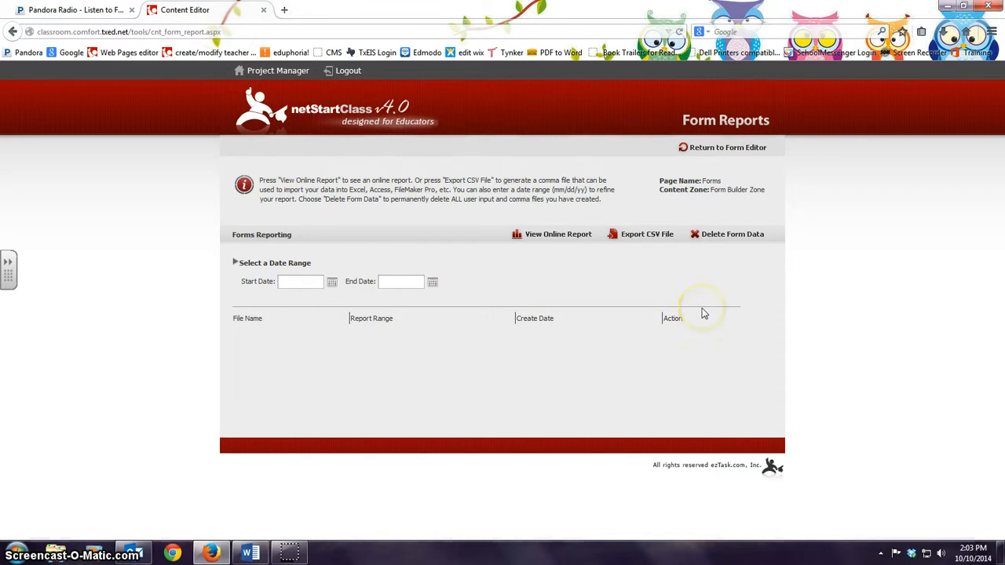
pyautogui.click(433, 282)
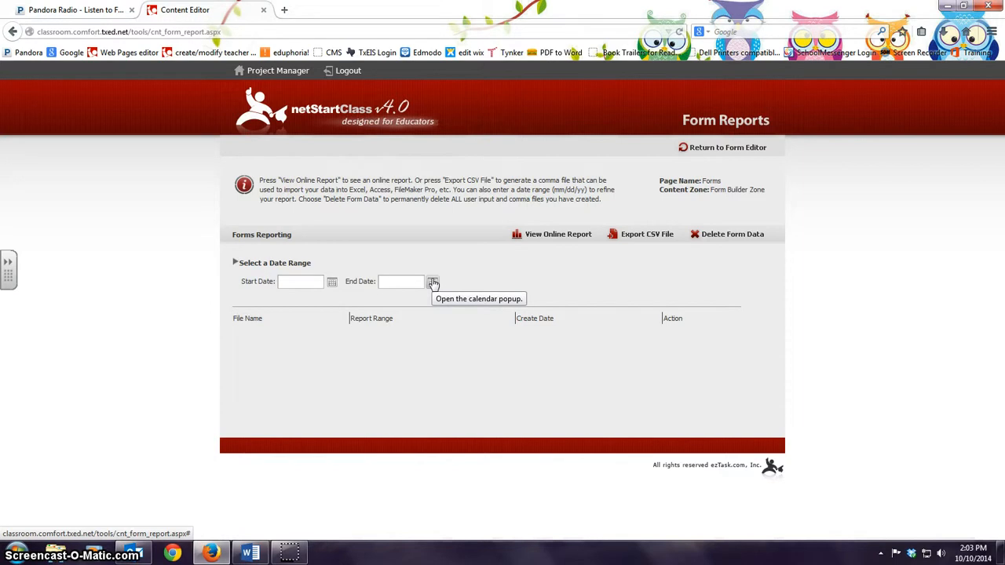
pyautogui.click(726, 149)
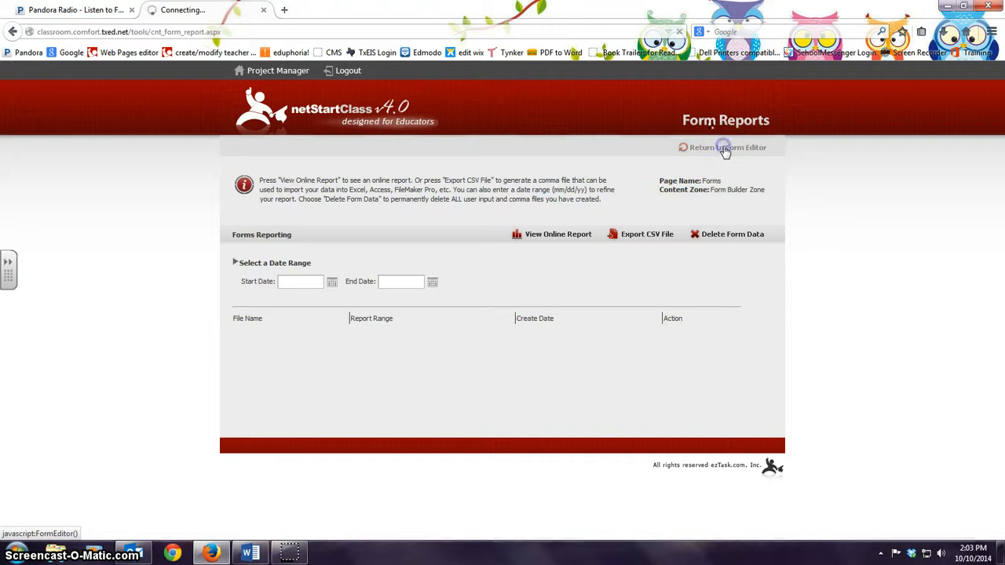
pyautogui.click(824, 262)
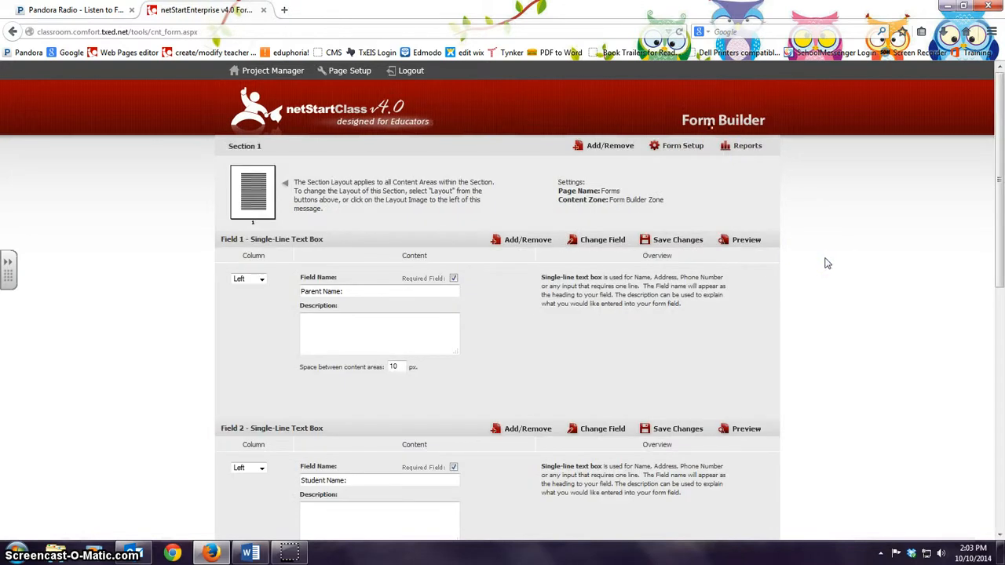